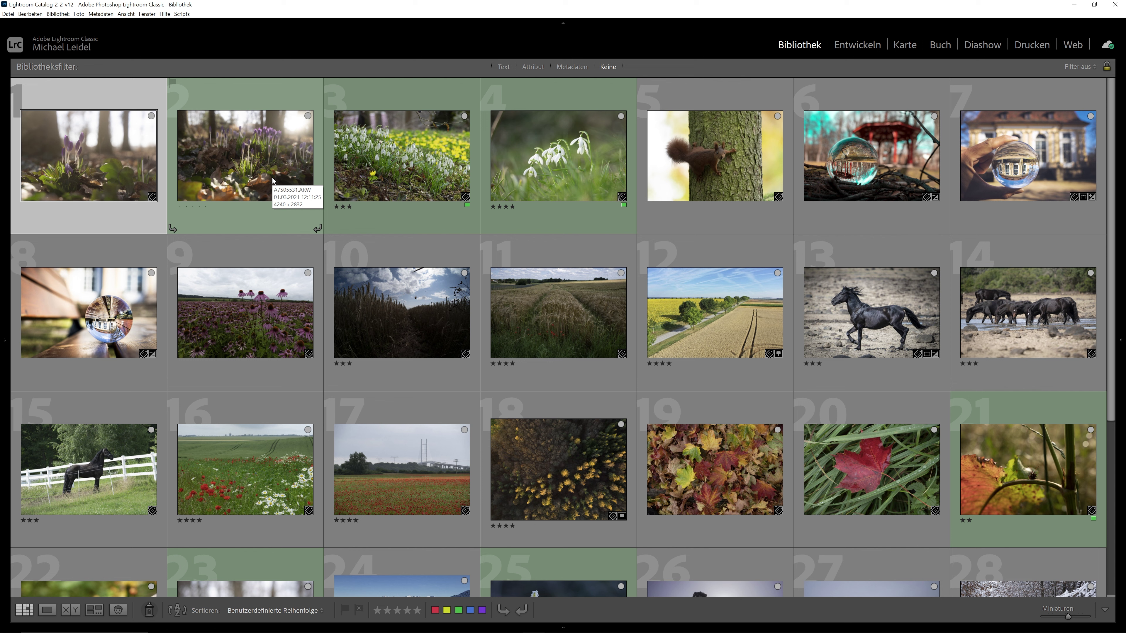
# Step: Select a photo in the Library grid and bring the crocus photo into Develop with D
pyautogui.click(568, 168)
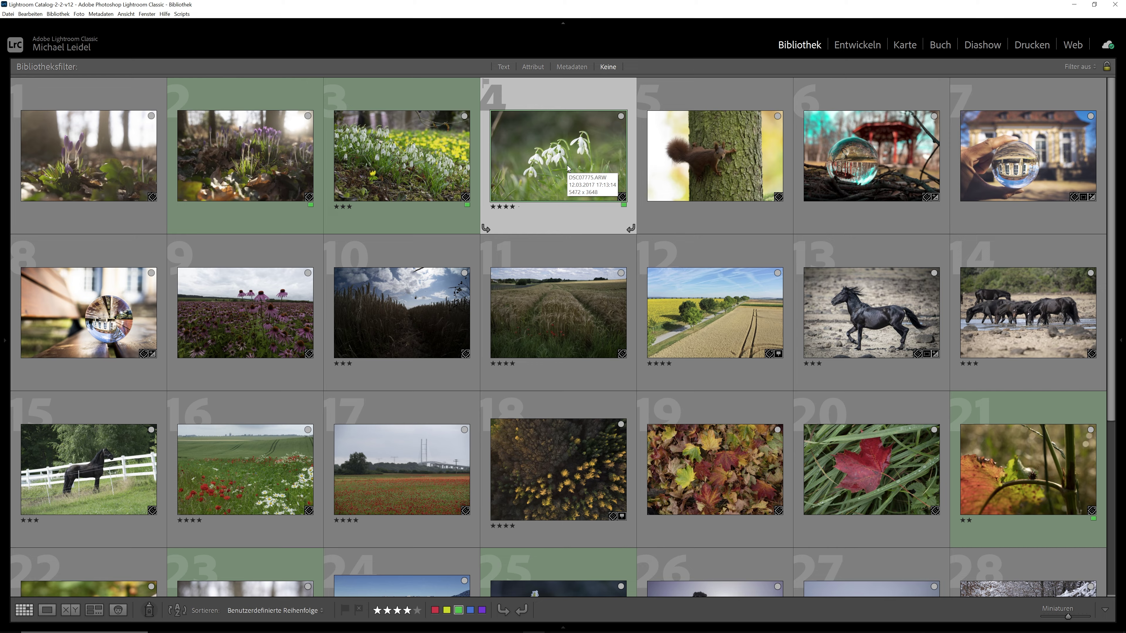
pyautogui.press('d')
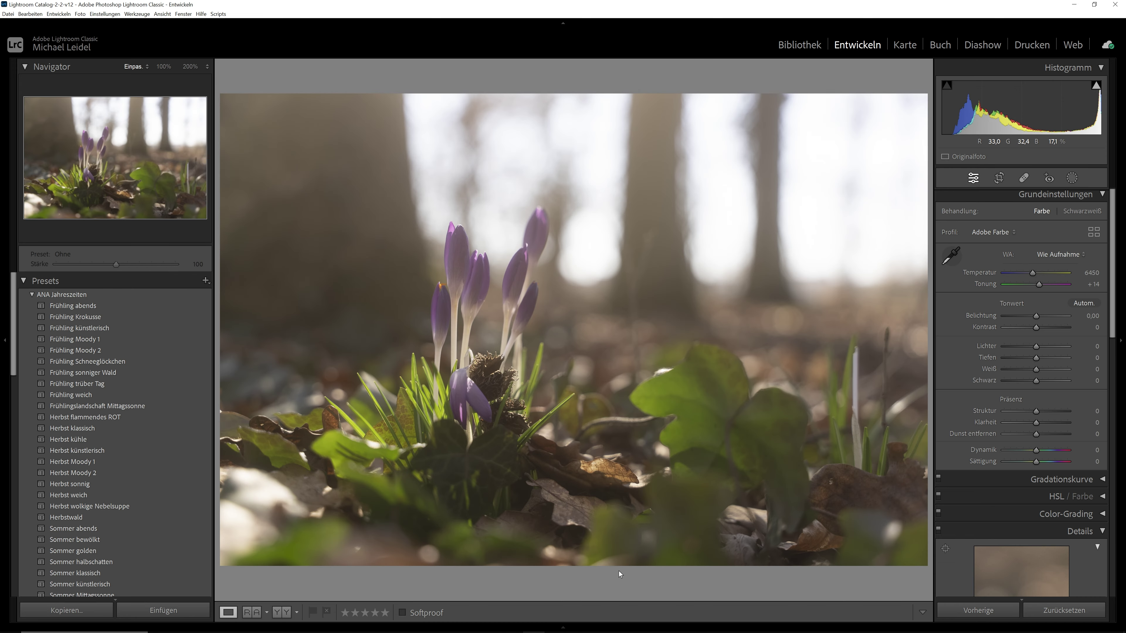
pyautogui.click(32, 295)
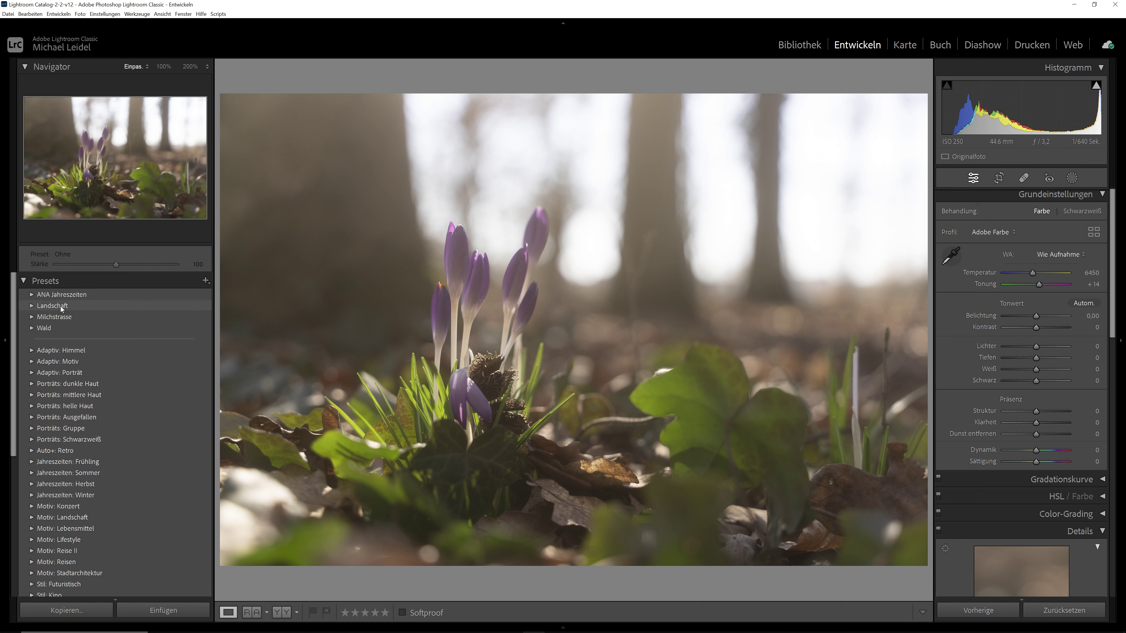
pyautogui.rightClick(61, 328)
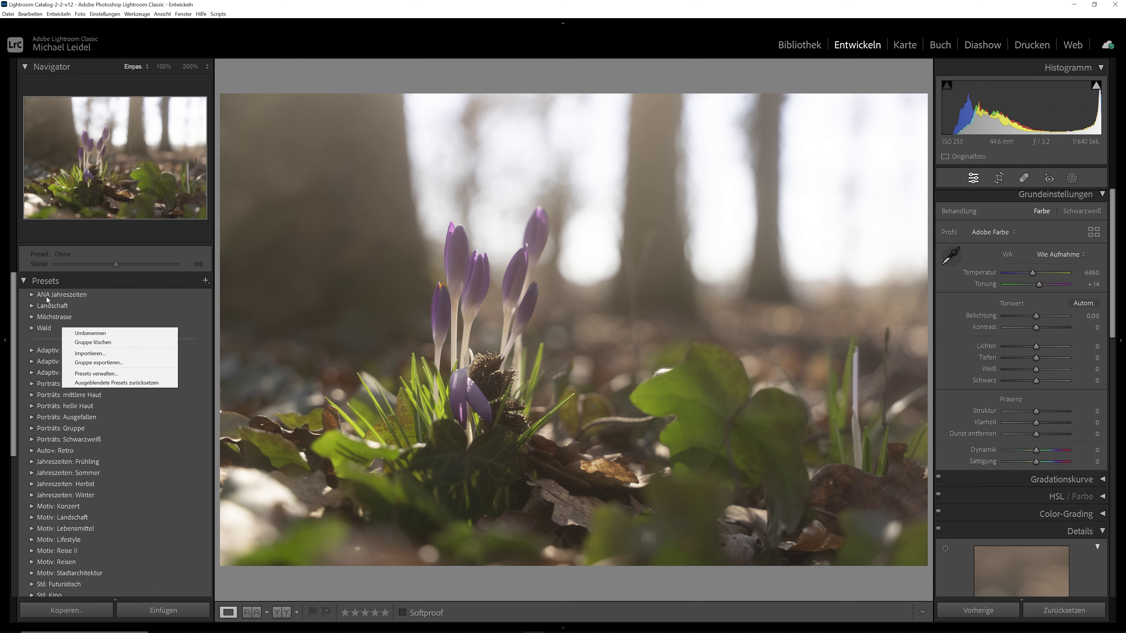
pyautogui.click(55, 309)
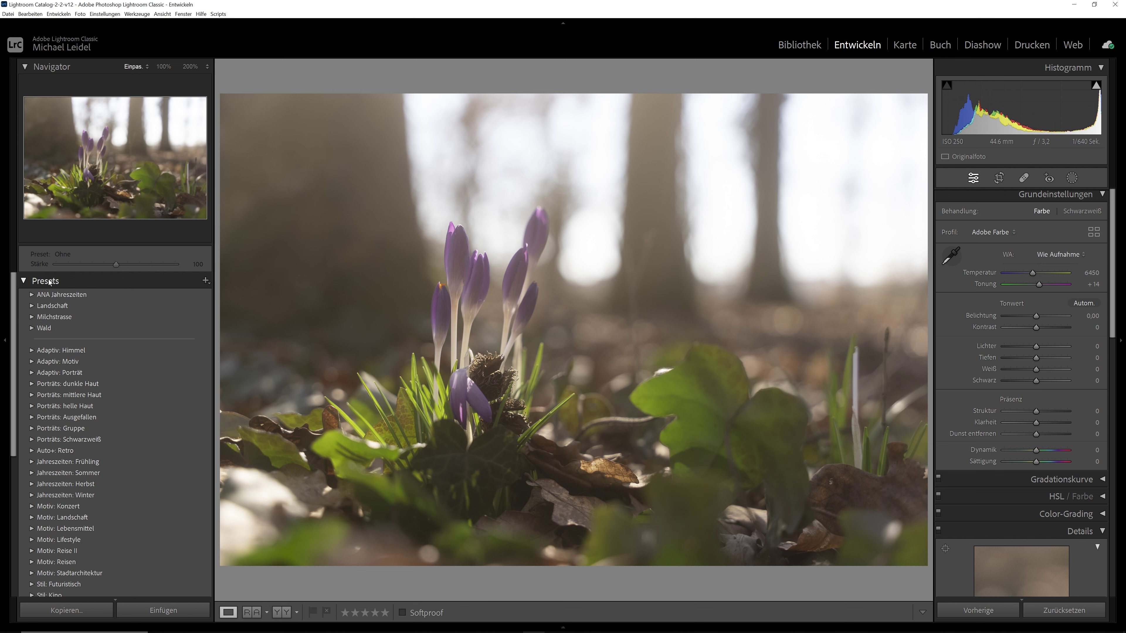
pyautogui.click(31, 295)
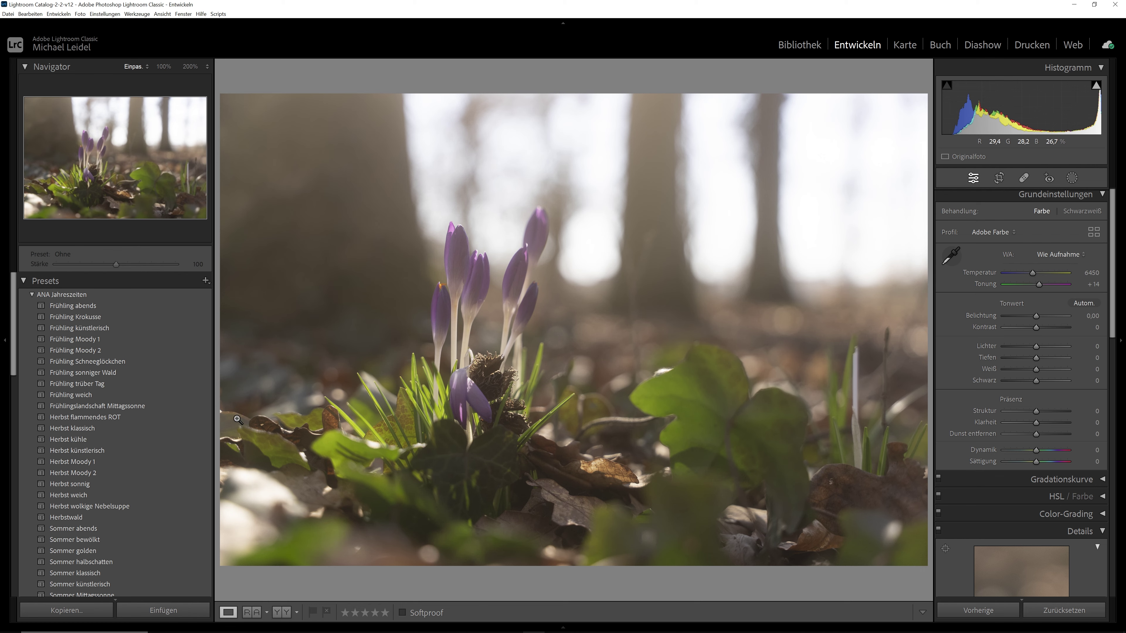
pyautogui.scroll(-5, 157, 504)
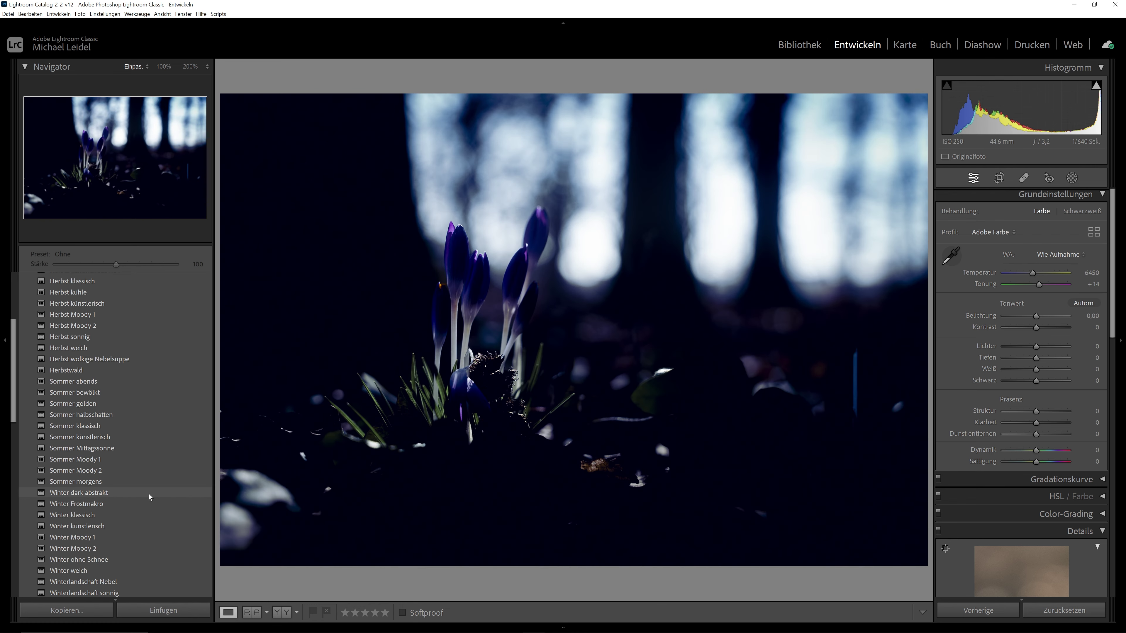
pyautogui.scroll(3, 149, 494)
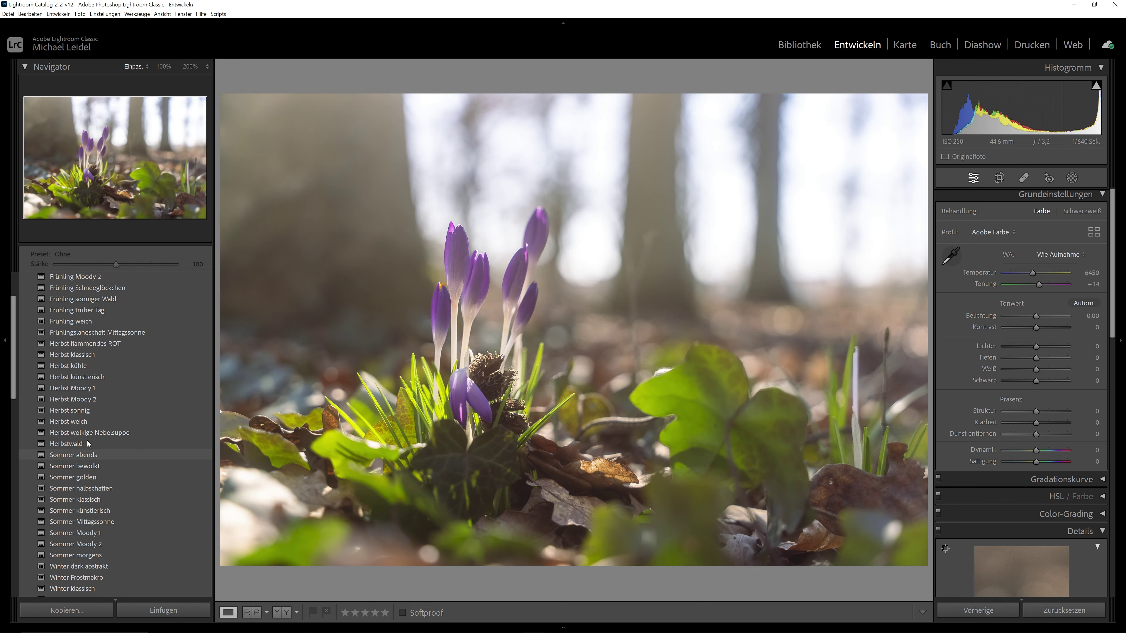
pyautogui.scroll(3, 126, 342)
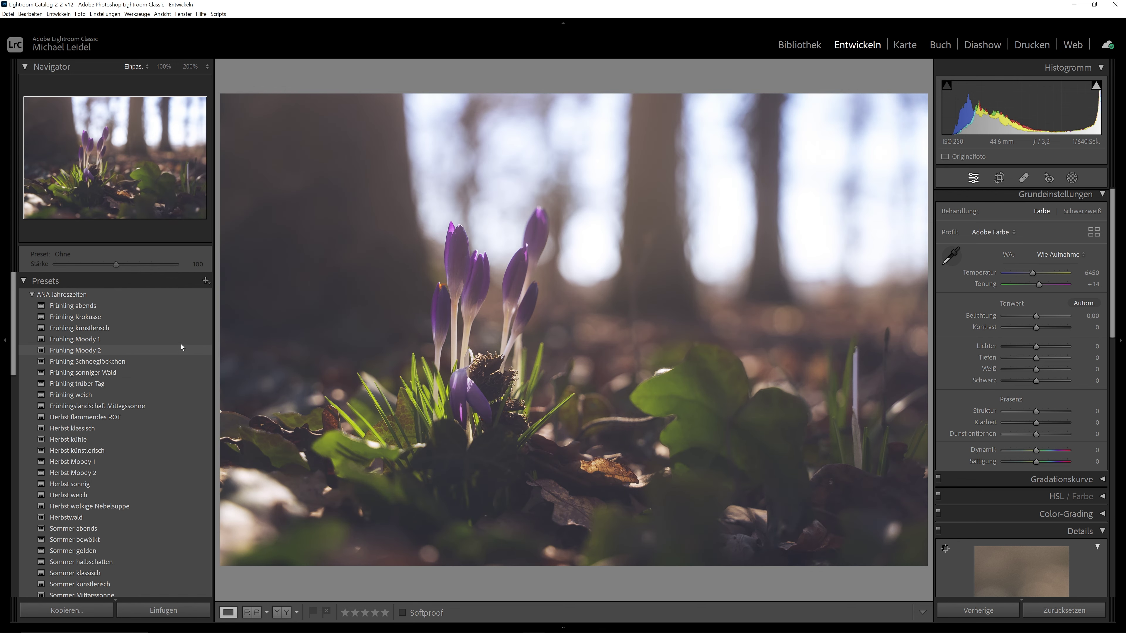
pyautogui.press('Right')
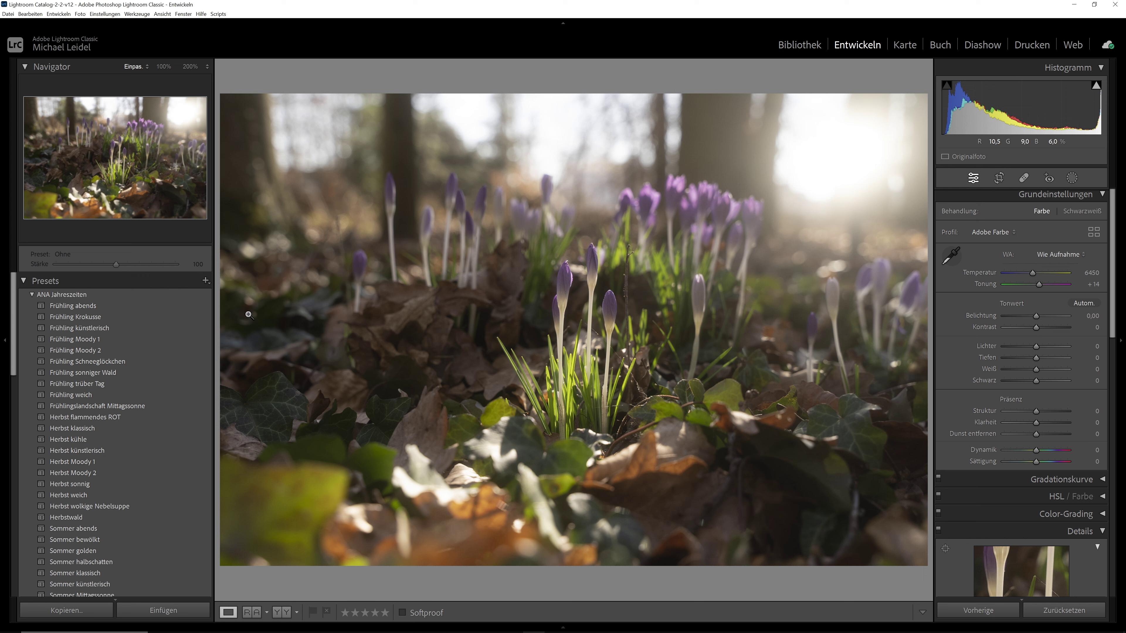
# Step: Try the Frühling Krokusse preset, weakening its strength and then resetting it to 100
pyautogui.click(190, 316)
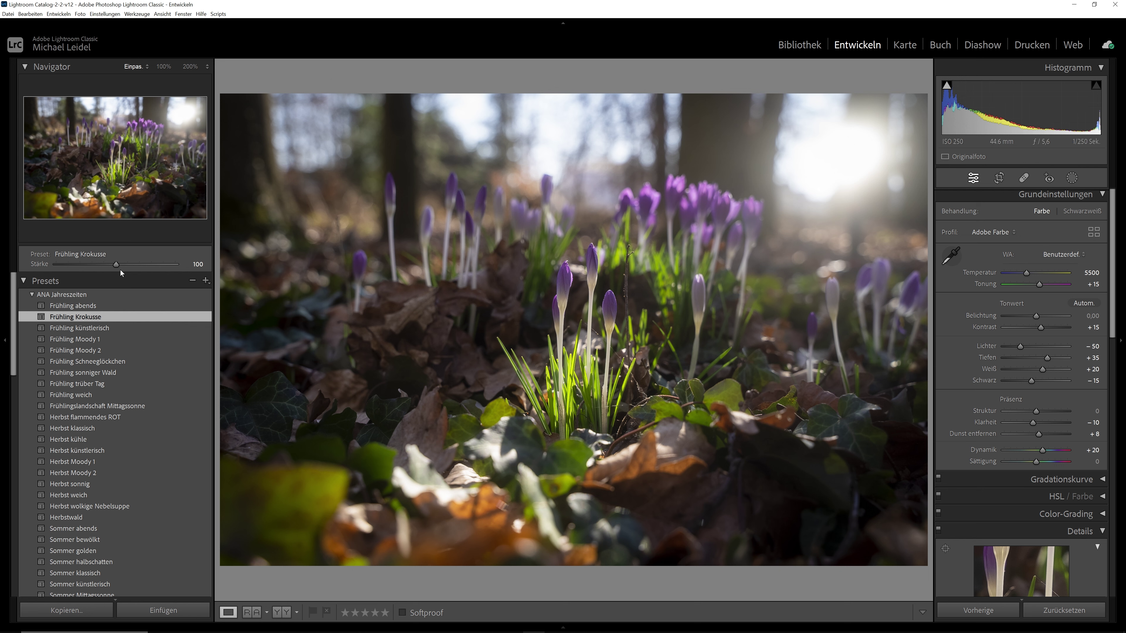
pyautogui.moveTo(117, 264)
pyautogui.mouseDown()
pyautogui.moveTo(108, 265)
pyautogui.moveTo(148, 261)
pyautogui.mouseUp()
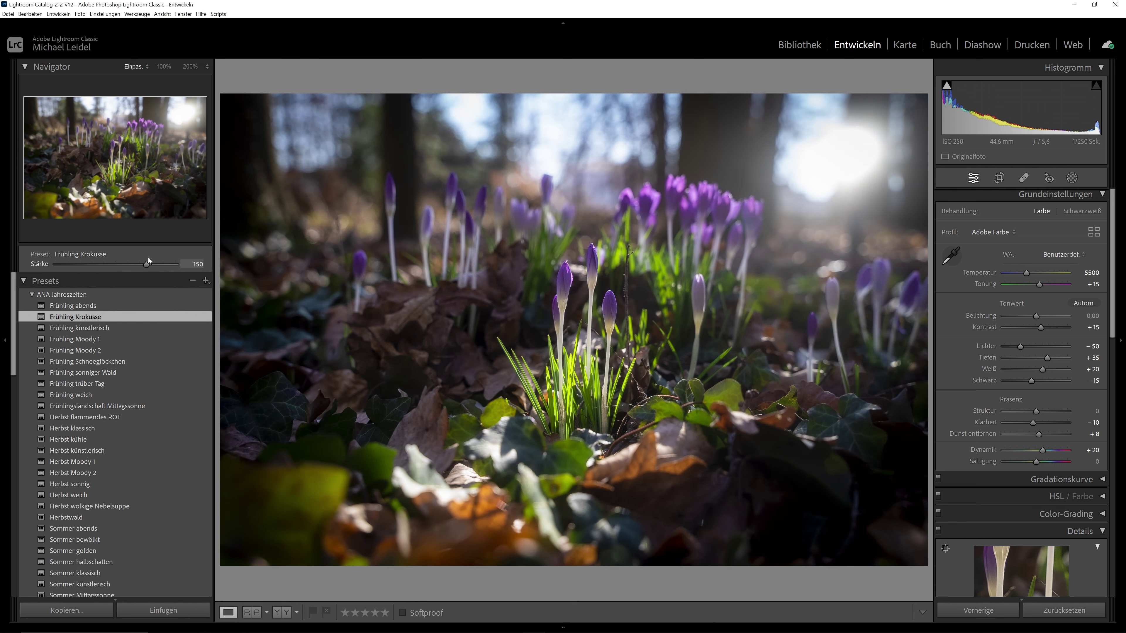
pyautogui.doubleClick(146, 264)
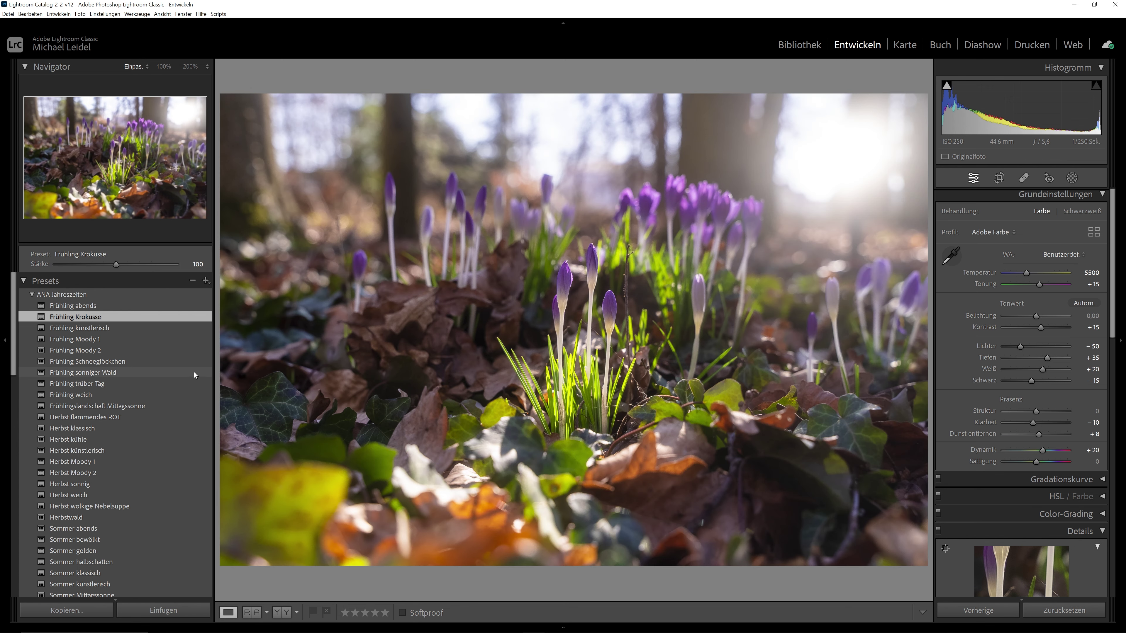
# Step: Apply Frühling sonniger Wald with adjusted strength instead, then advance to the snowdrop photo
pyautogui.click(194, 374)
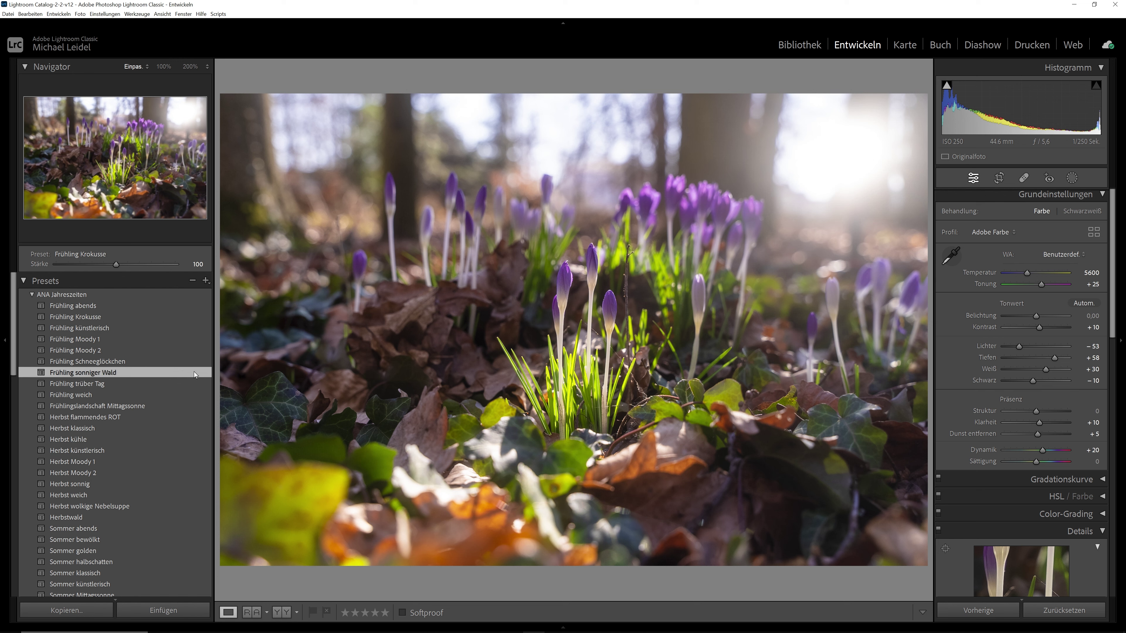
pyautogui.moveTo(117, 266); pyautogui.dragTo(137, 267)
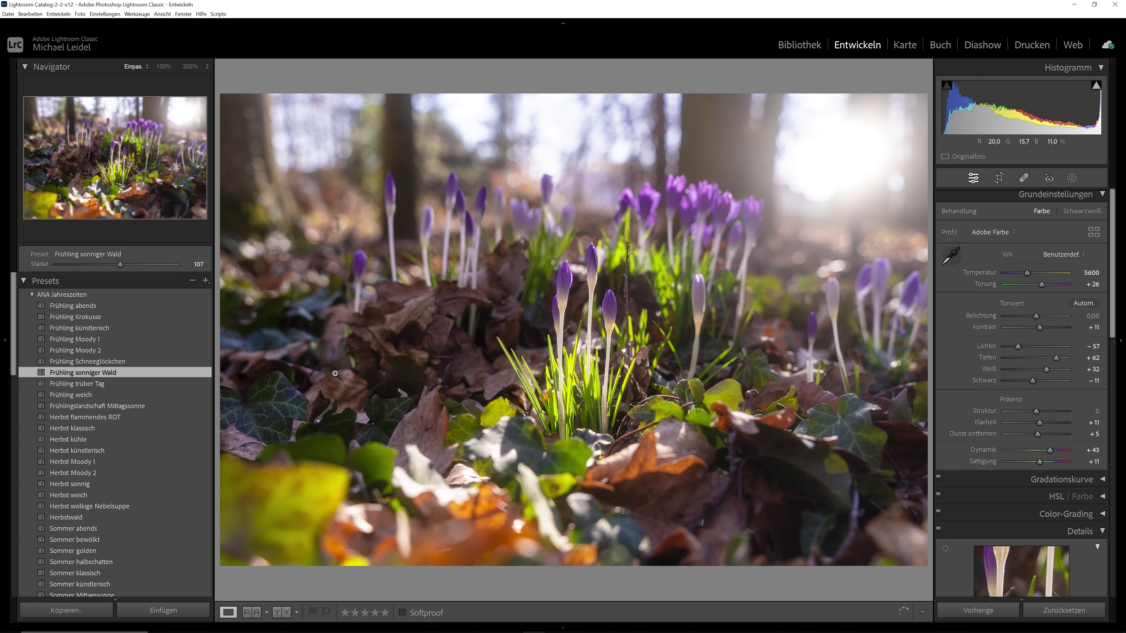
pyautogui.press('Right')
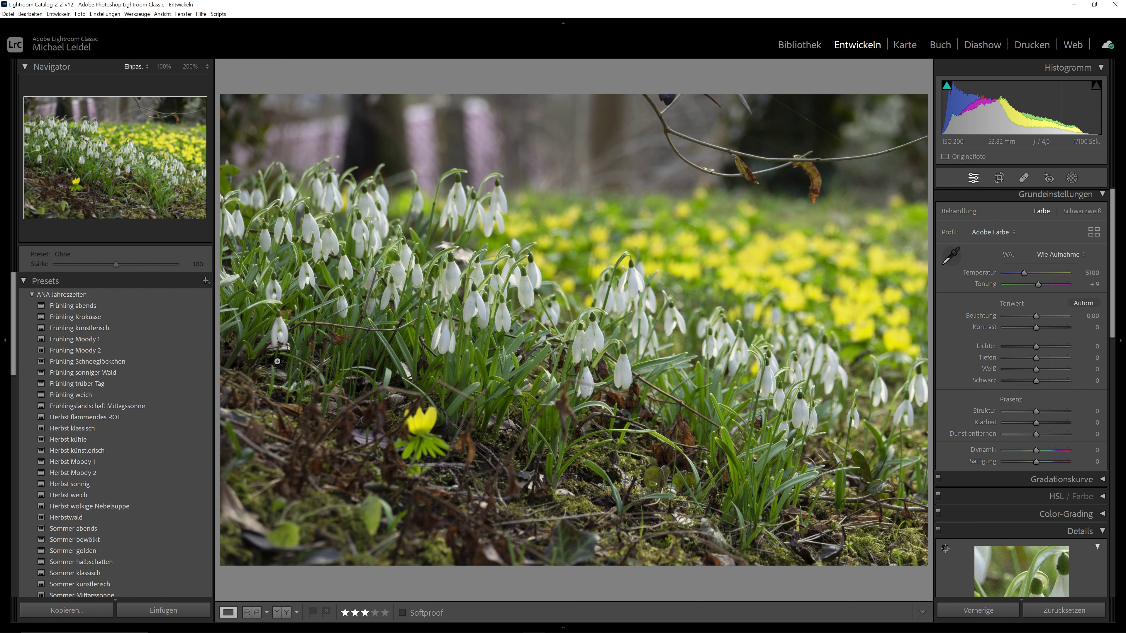
# Step: On the snowdrop close-up, apply Frühling Schneeglöckchen, raise its strength to 163, and advance to the squirrel
pyautogui.press('Right')
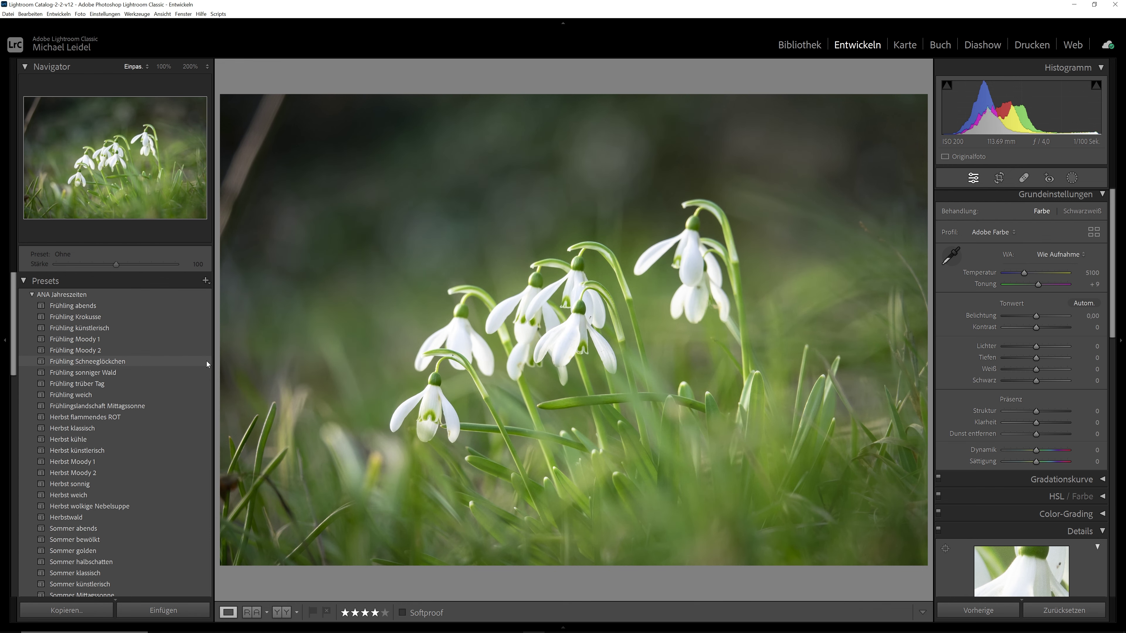
pyautogui.click(202, 361)
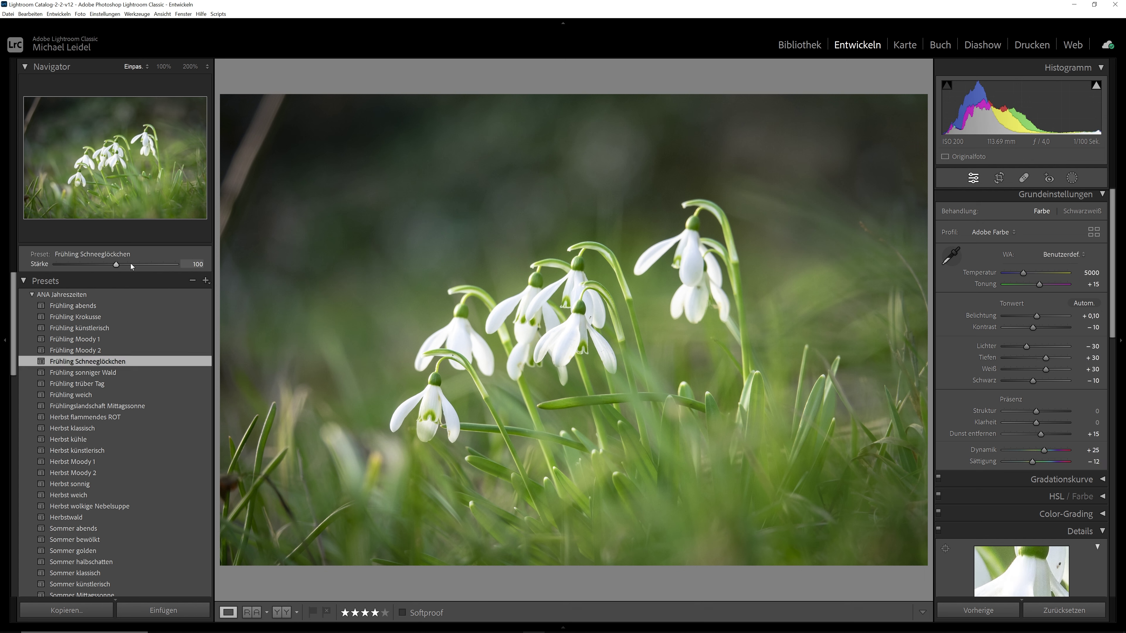
pyautogui.moveTo(115, 265); pyautogui.dragTo(215, 271)
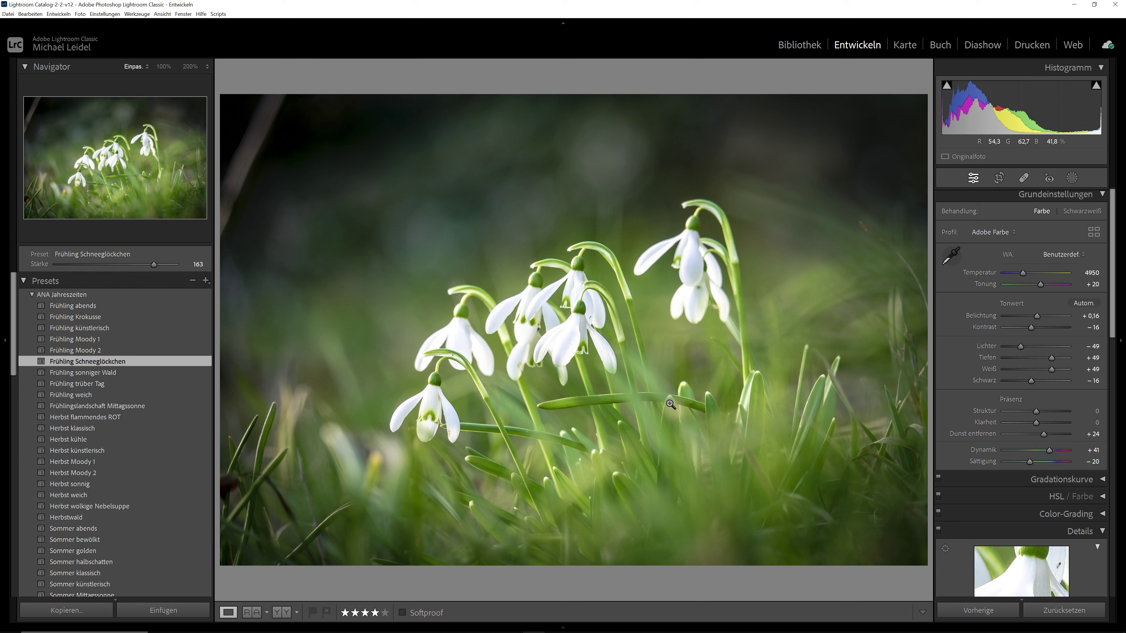
pyautogui.press('Right')
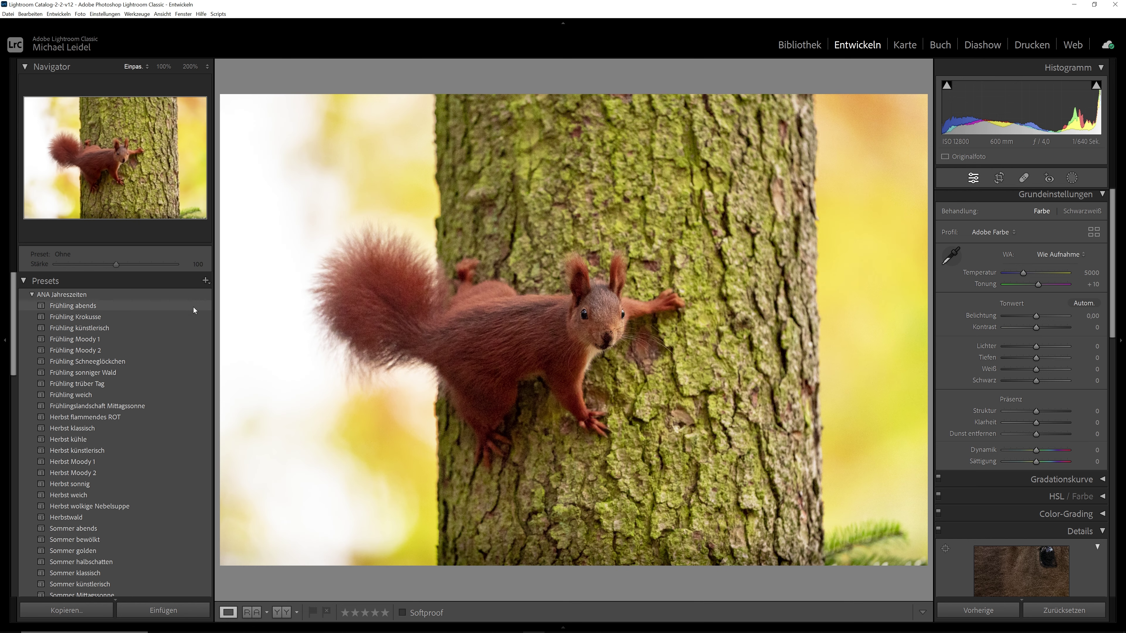
# Step: Apply Frühling sonniger Wald at strength 85 to the squirrel, trying and then resetting an exposure change
pyautogui.click(83, 373)
pyautogui.moveTo(116, 265); pyautogui.dragTo(107, 264)
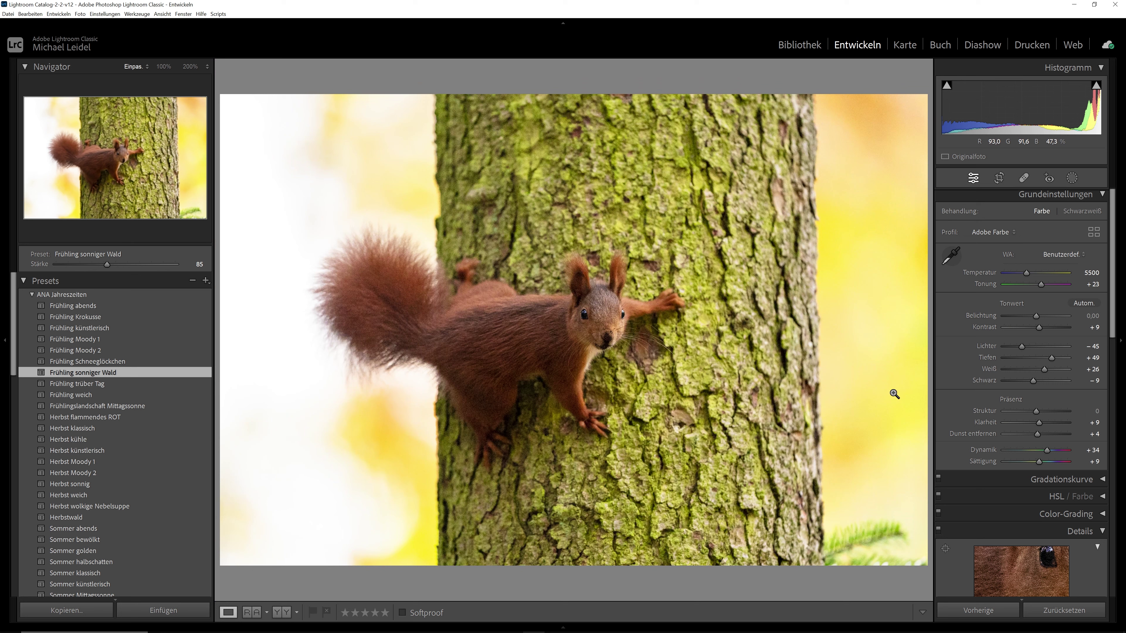
pyautogui.moveTo(1035, 316)
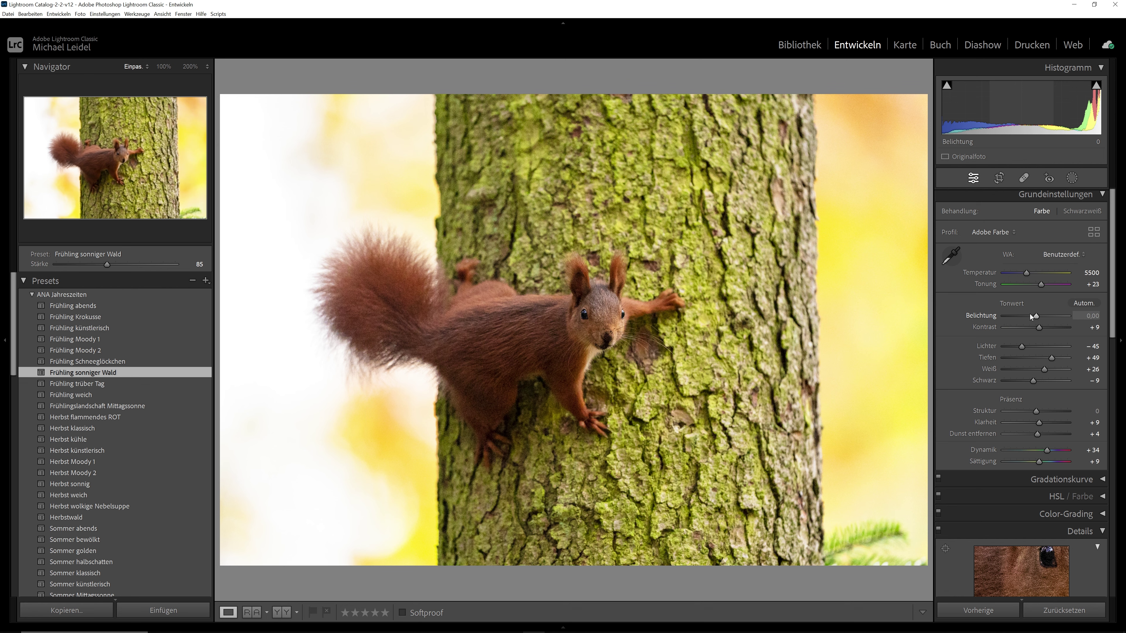
pyautogui.moveTo(1036, 316); pyautogui.dragTo(1034, 316)
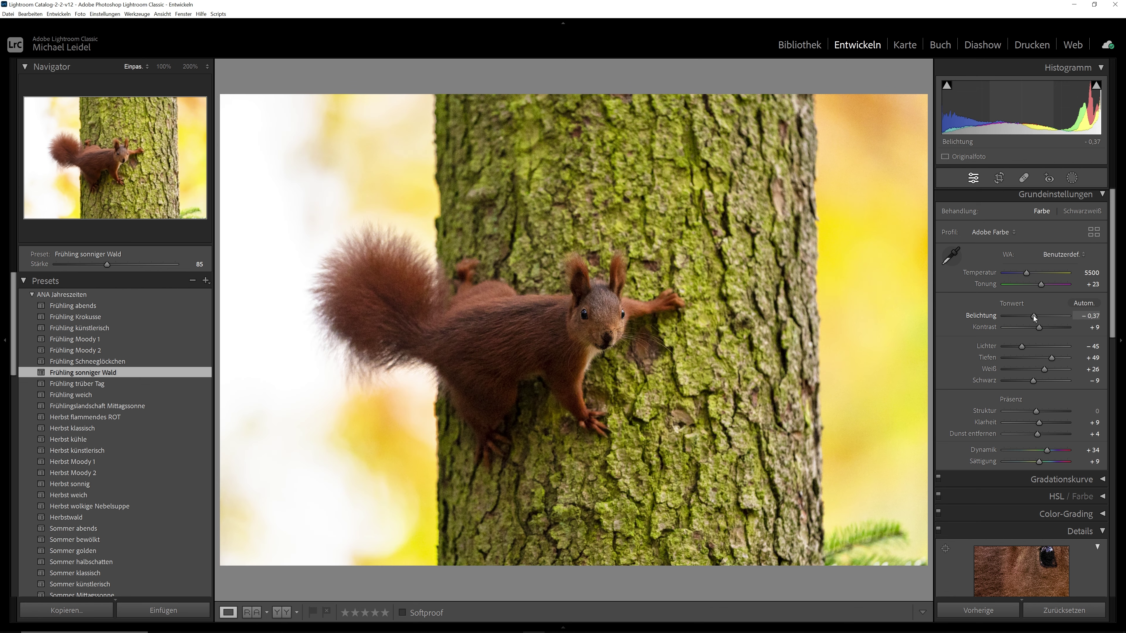
pyautogui.doubleClick(1034, 316)
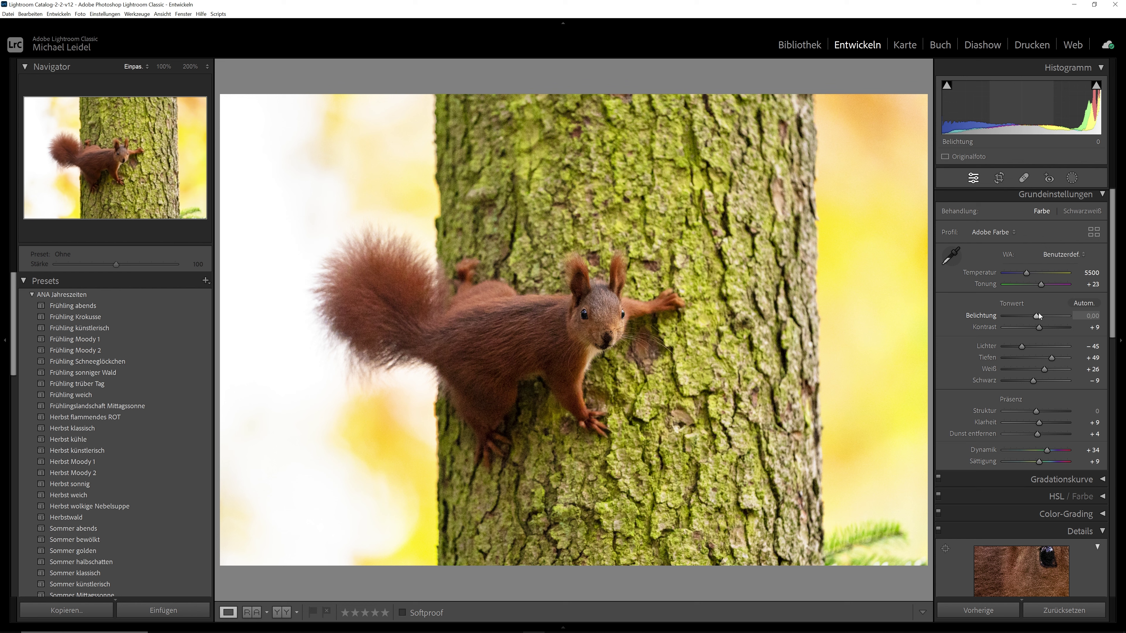
# Step: Cool the squirrel photo's temperature to 5073 and move on to the crystal-ball pavilion photo
pyautogui.moveTo(1027, 273); pyautogui.dragTo(1025, 272)
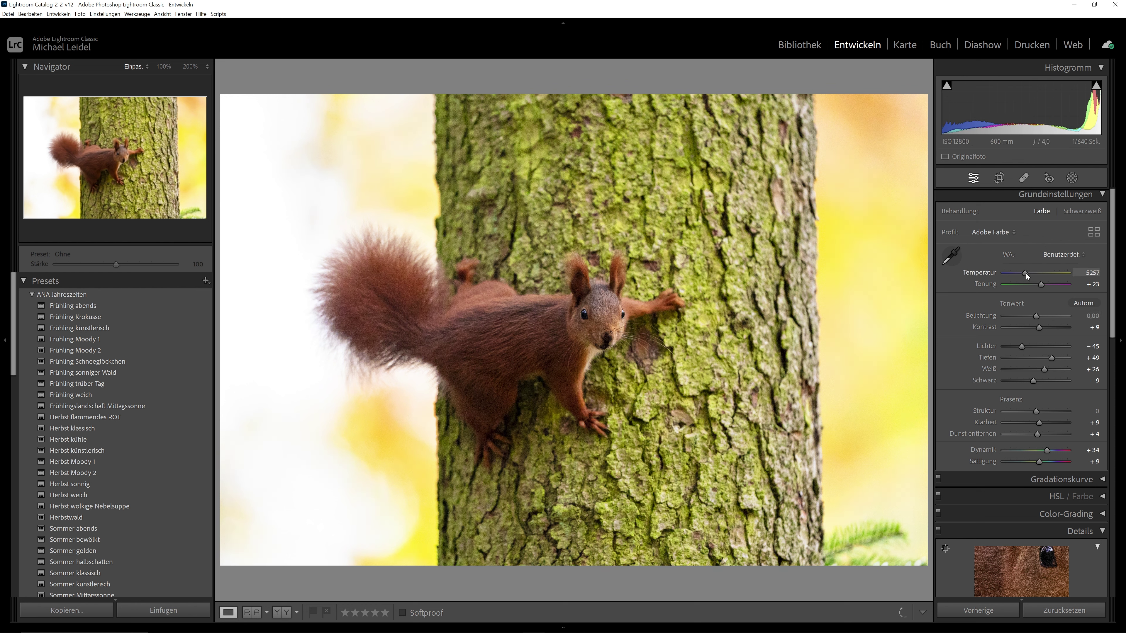
pyautogui.moveTo(1025, 273); pyautogui.dragTo(1024, 272)
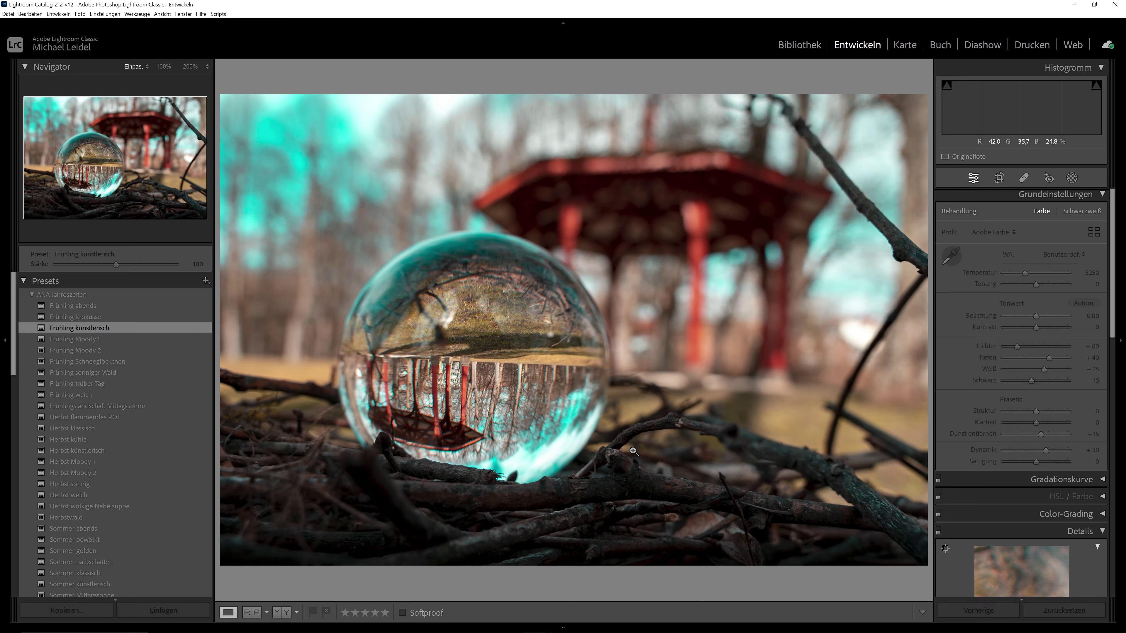
pyautogui.hotkey('ctrl', 'shift', 'r')
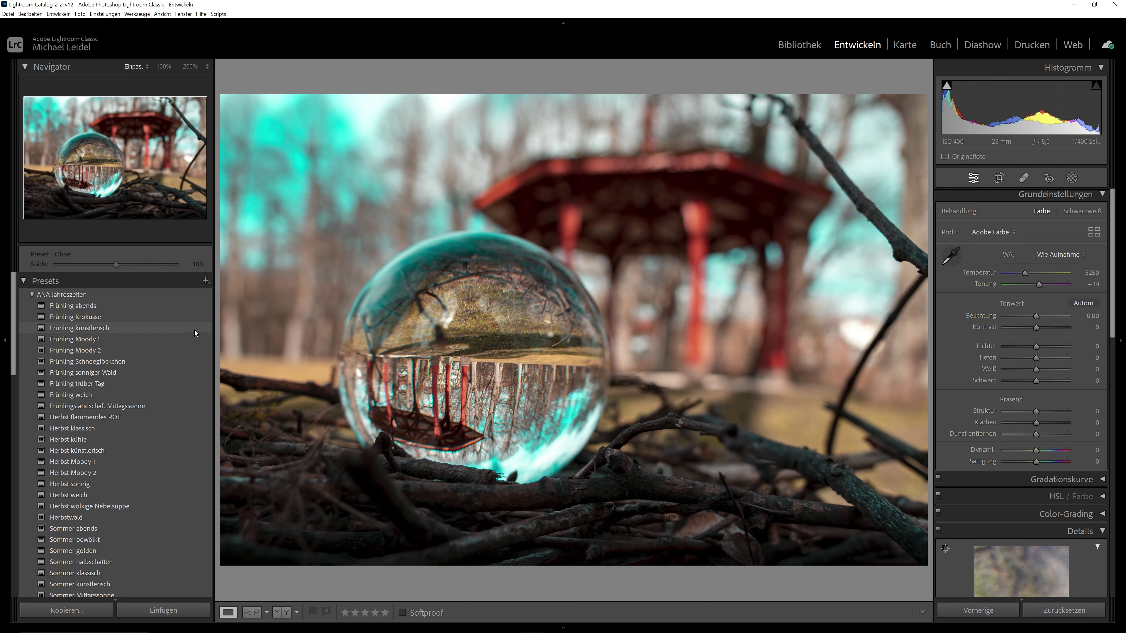
# Step: Apply Frühling künstlerisch to the pavilion crystal ball, reset the hand-held shot, and open the bench photo
pyautogui.click(194, 330)
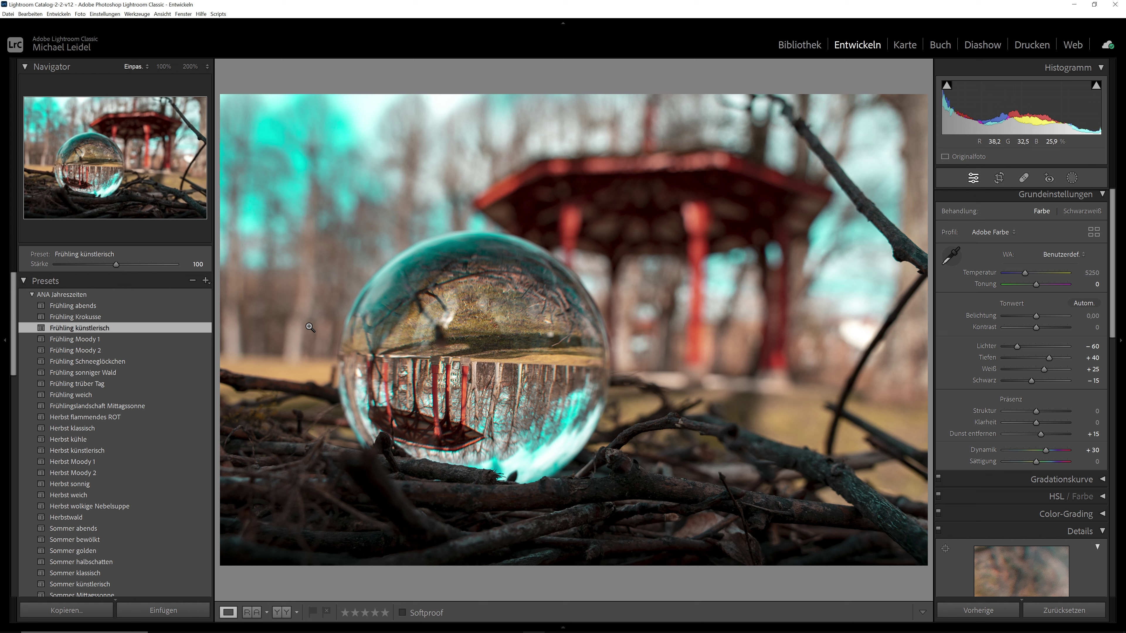
pyautogui.press('Right')
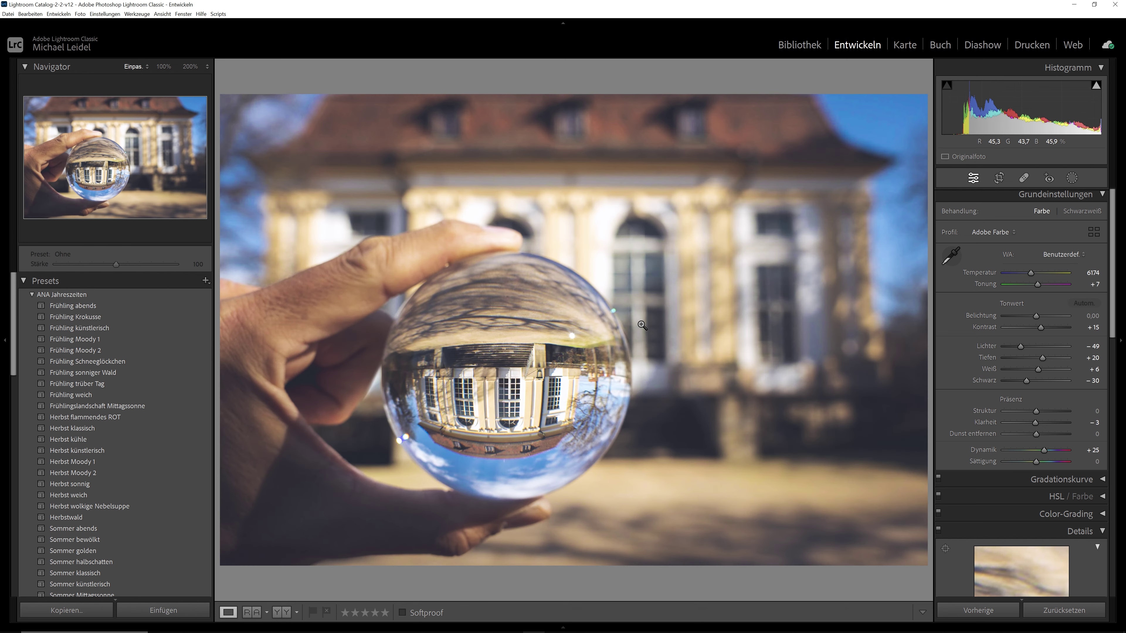
pyautogui.click(1062, 610)
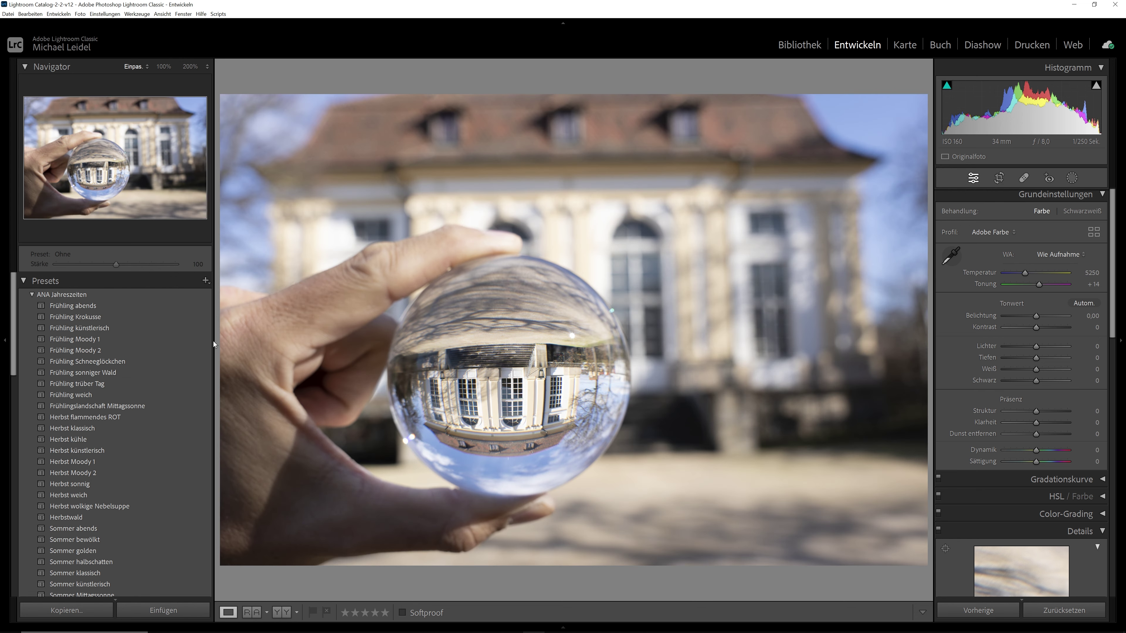
pyautogui.press('Right')
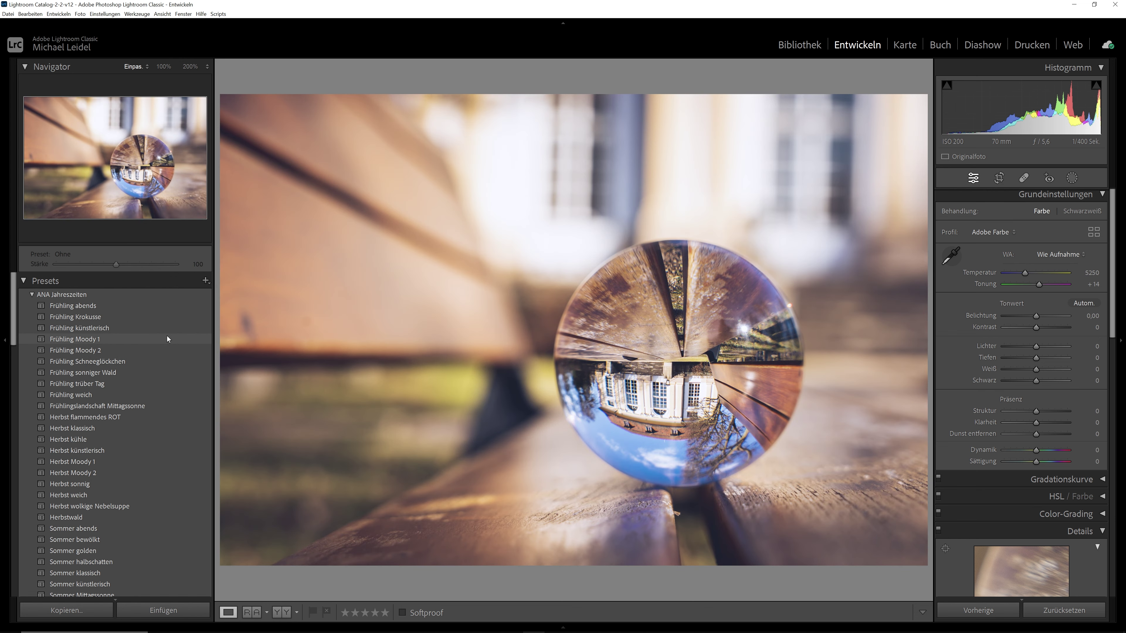
# Step: Apply the Winter ohne Schnee preset to the bench crystal-ball photo and advance to the coneflowers
pyautogui.scroll(-5, 144, 422)
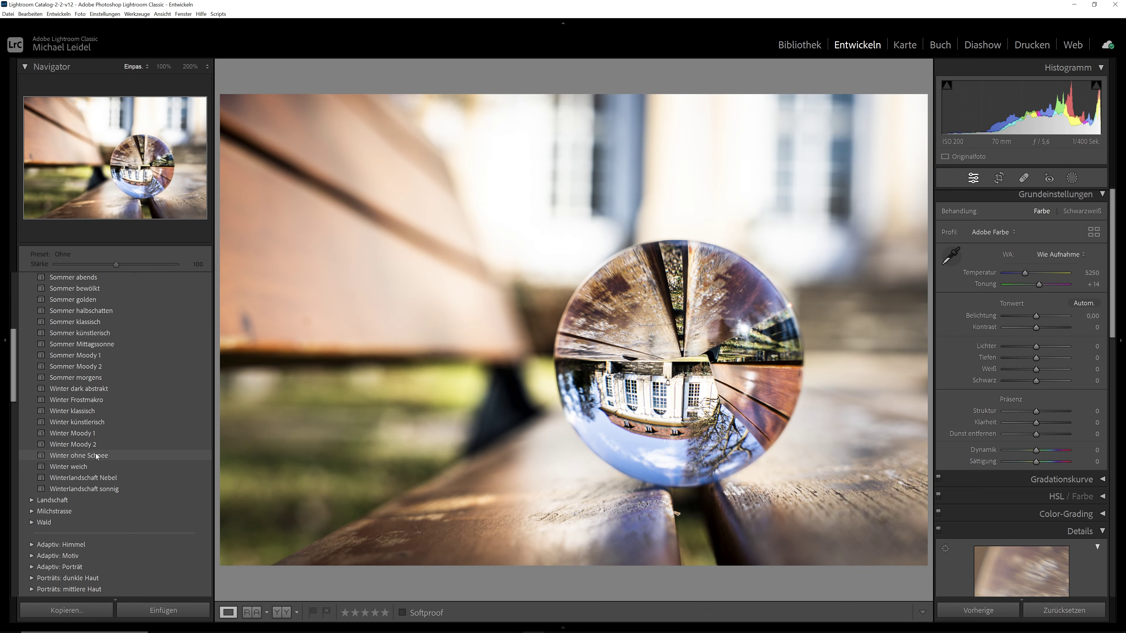
pyautogui.click(97, 455)
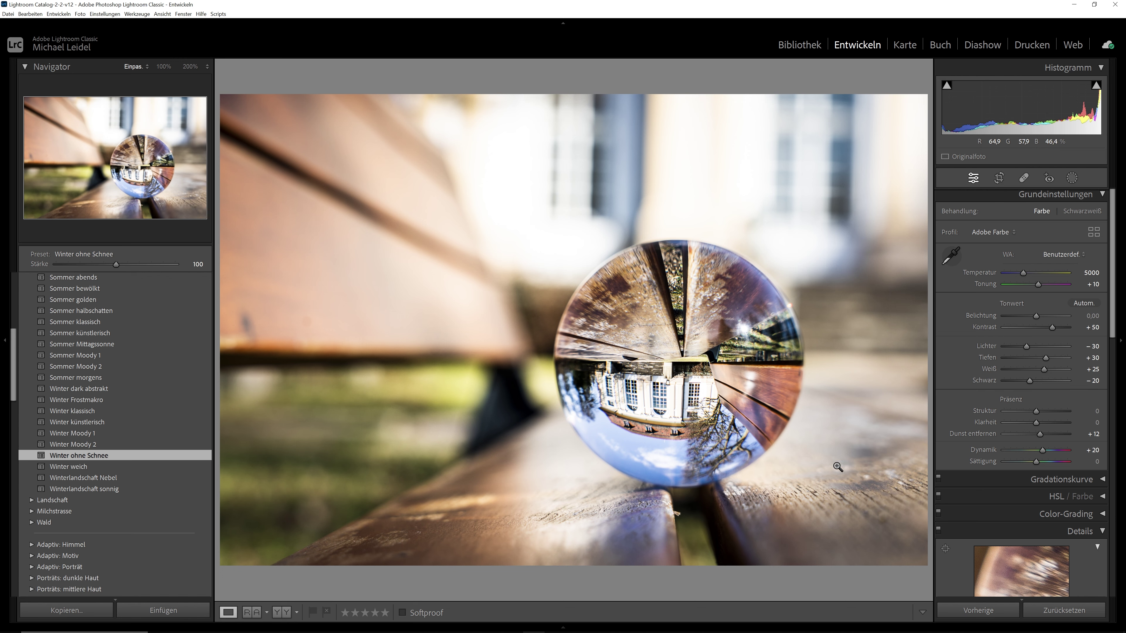
pyautogui.press('Right')
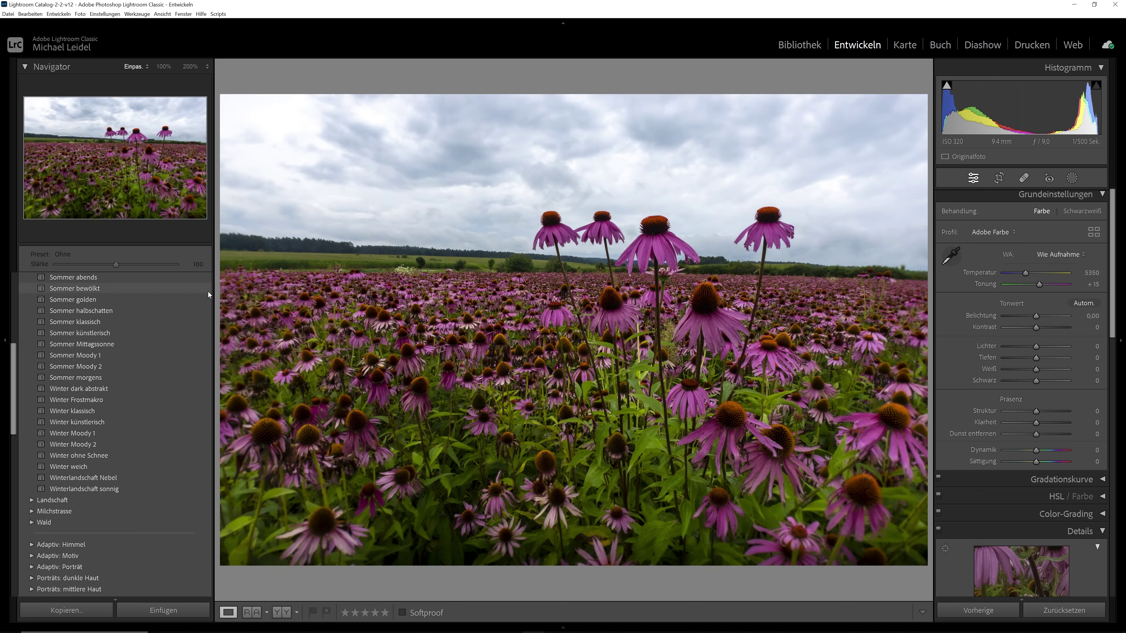
pyautogui.click(207, 291)
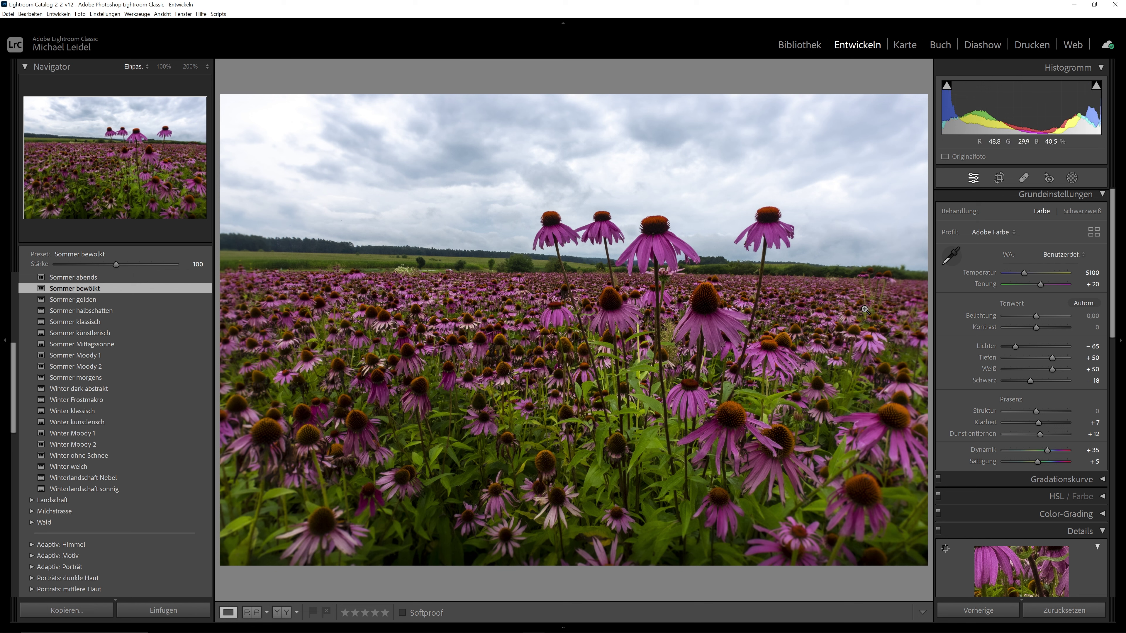
pyautogui.moveTo(1038, 316); pyautogui.dragTo(1039, 316)
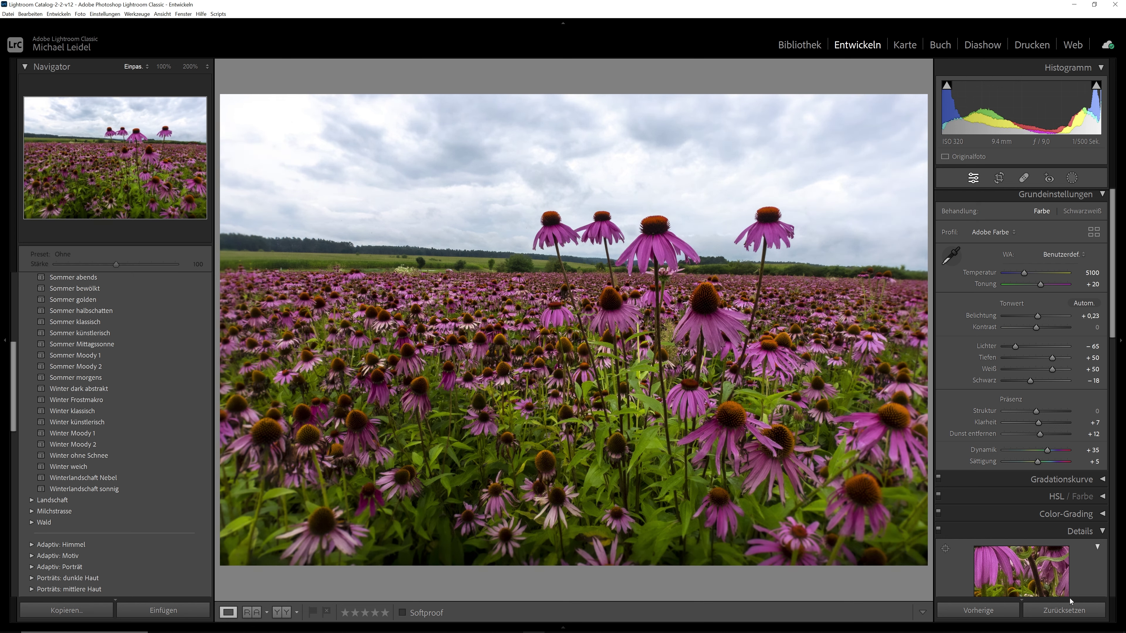
pyautogui.click(1065, 612)
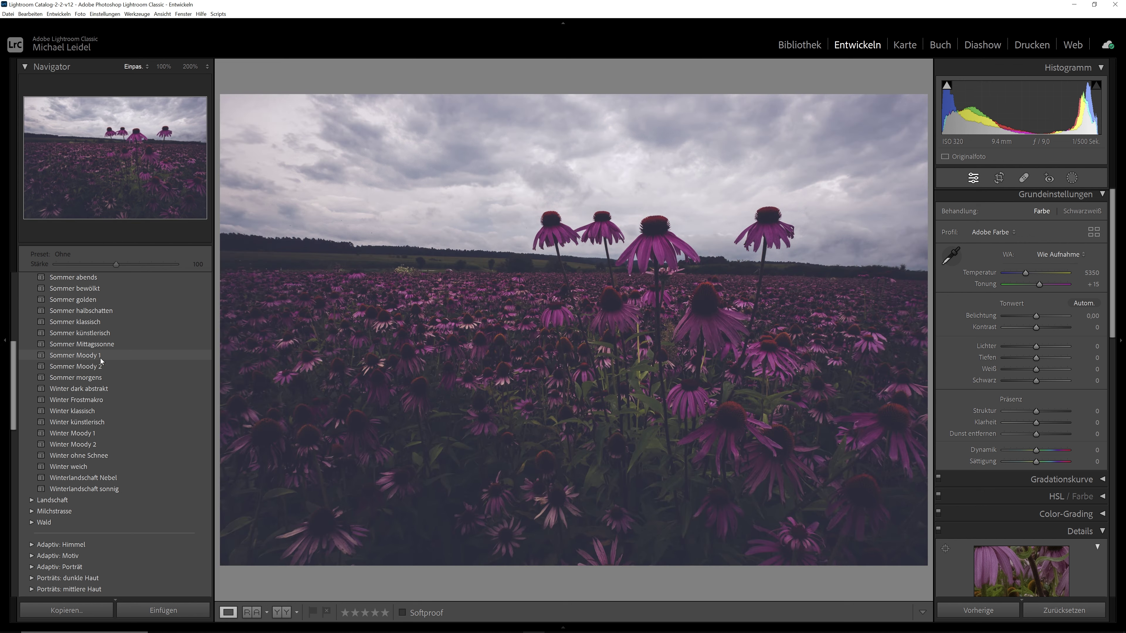
pyautogui.click(101, 358)
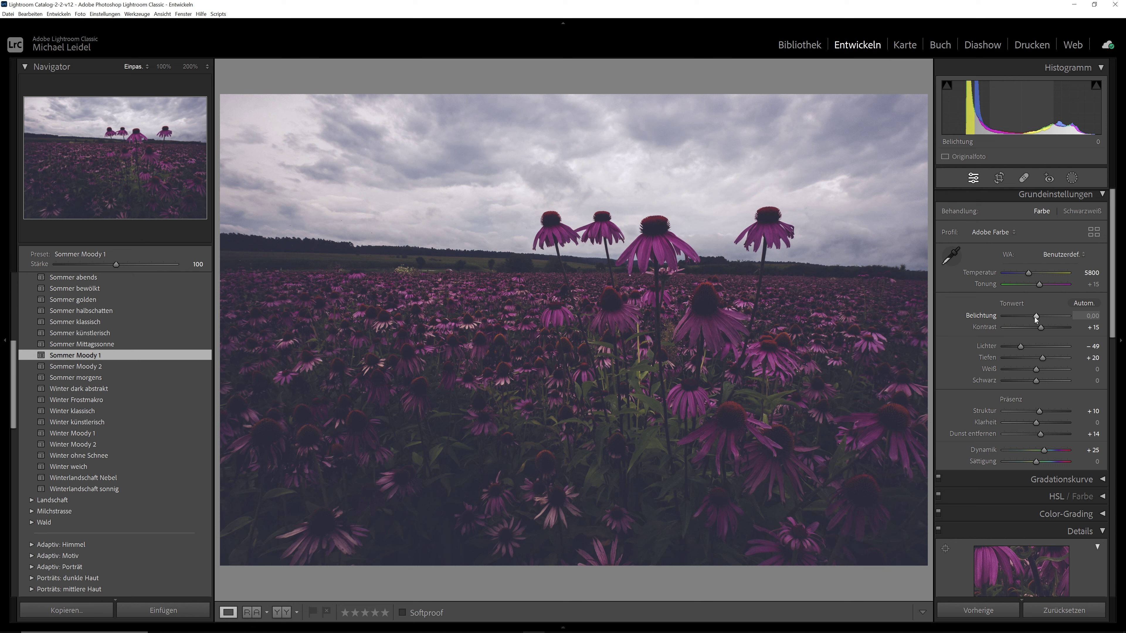
pyautogui.moveTo(1036, 317); pyautogui.dragTo(1038, 318)
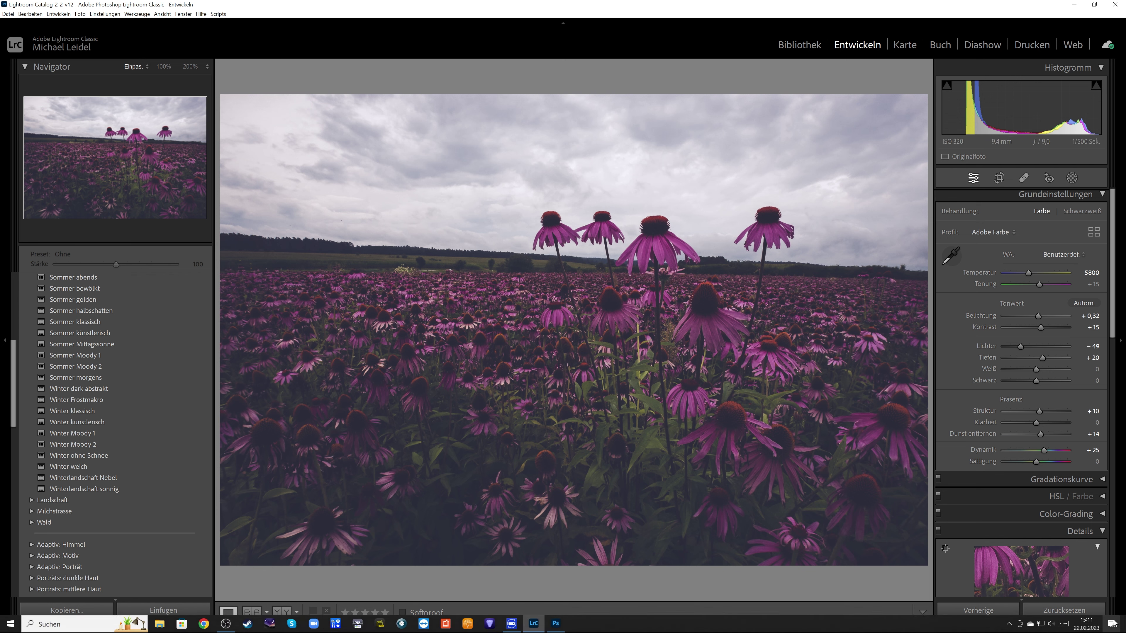
pyautogui.click(1063, 610)
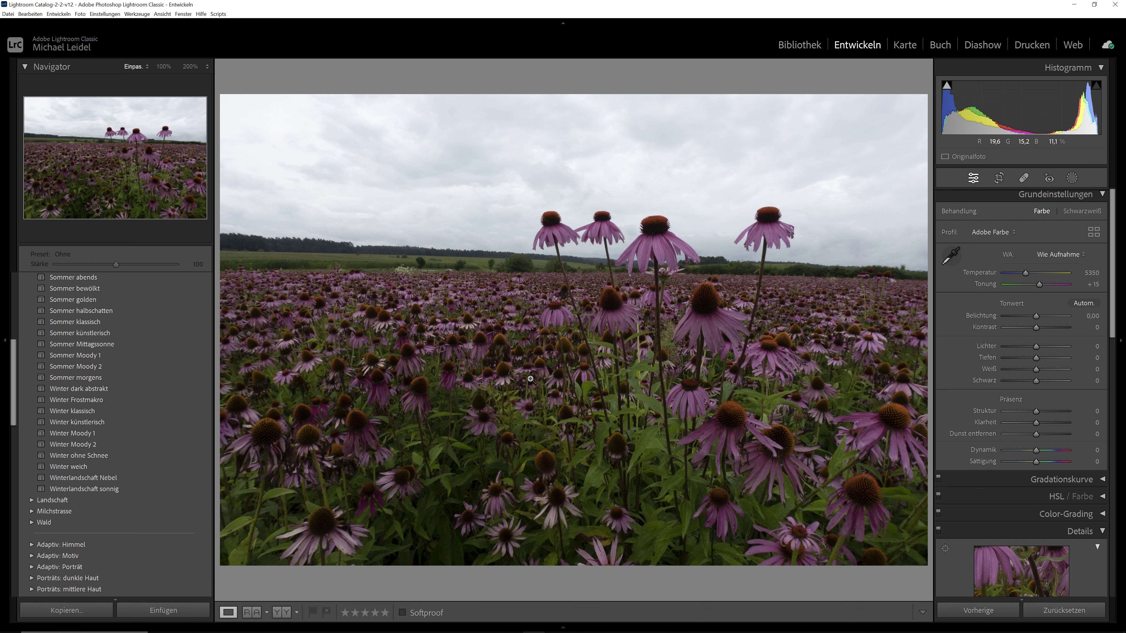
# Step: On the wheat-field photo, apply Sommer golden with exposure +1,56, then advance to the poppies
pyautogui.press('Right')
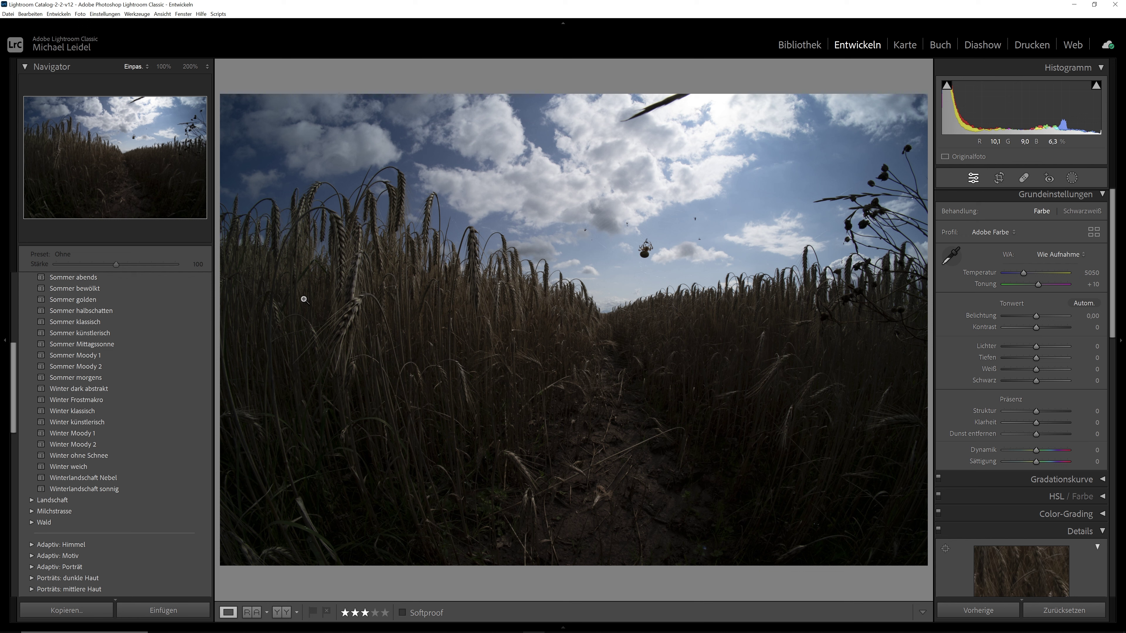
pyautogui.click(204, 298)
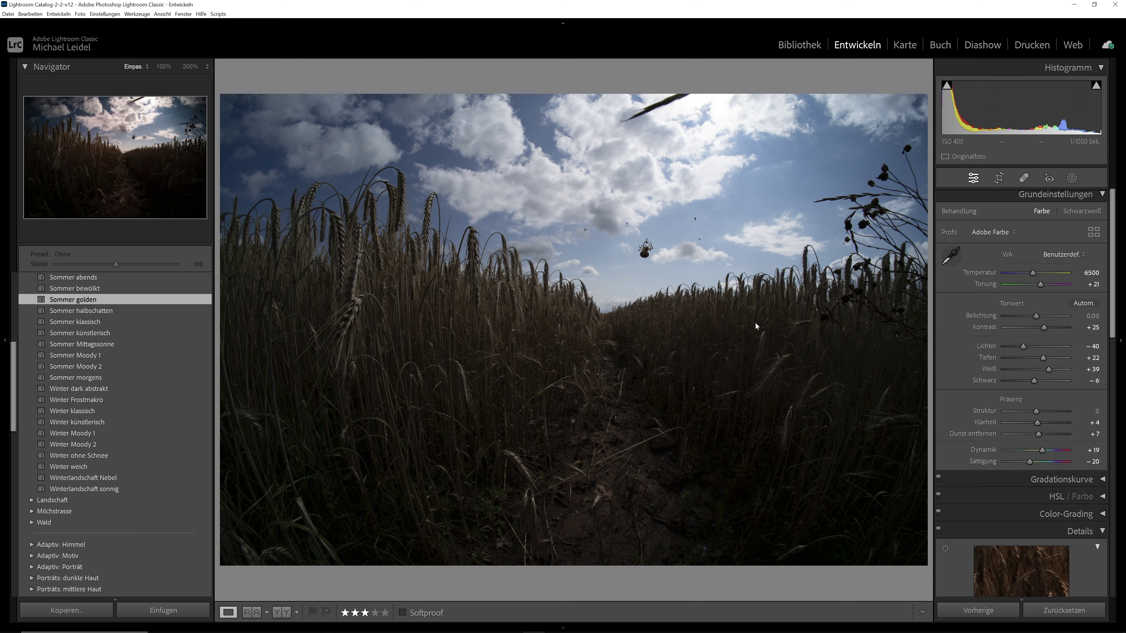
pyautogui.moveTo(1035, 316)
pyautogui.mouseDown()
pyautogui.moveTo(1046, 316)
pyautogui.moveTo(1011, 345)
pyautogui.mouseUp()
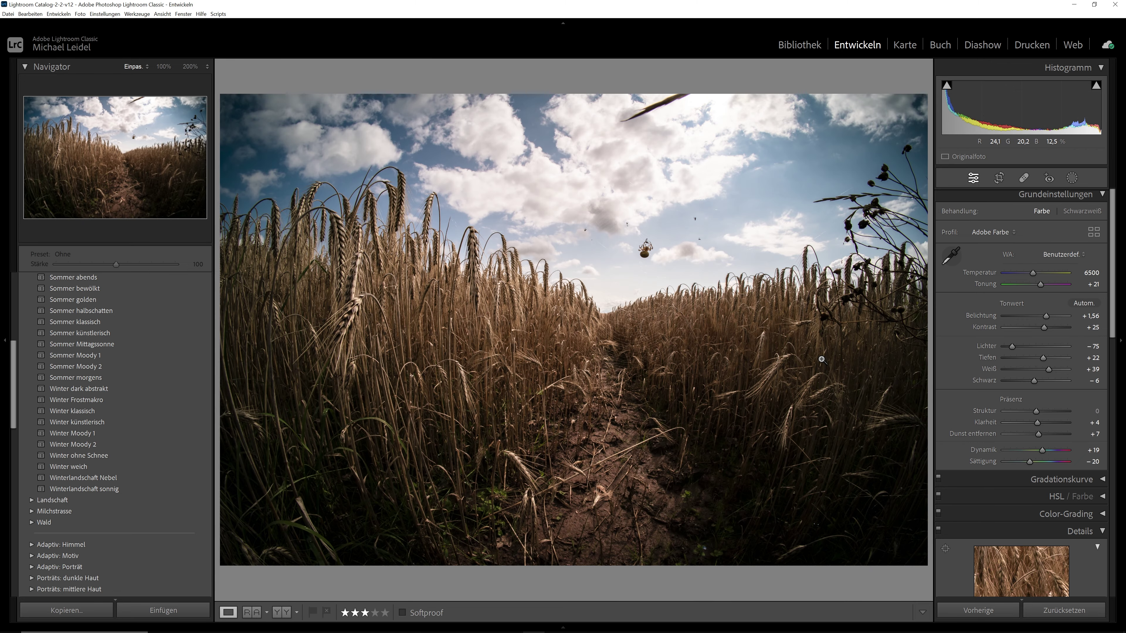
pyautogui.press('Right')
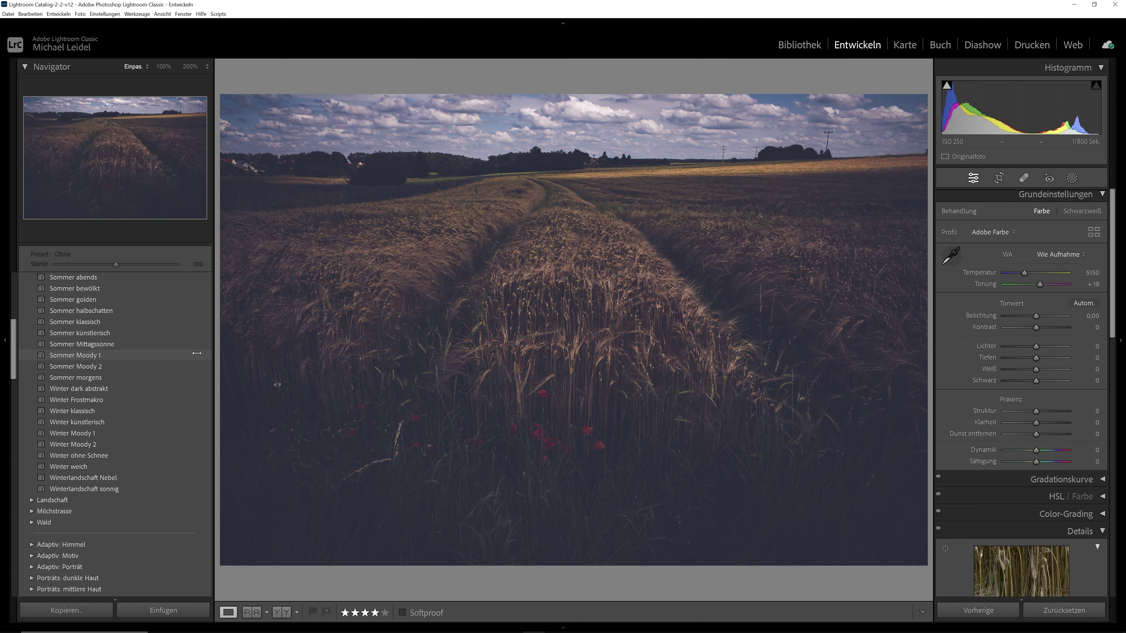
# Step: Apply Sommer Moody 1 to the poppy wheat tracks, raise exposure to +0,83, and advance to the sunflowers
pyautogui.click(197, 353)
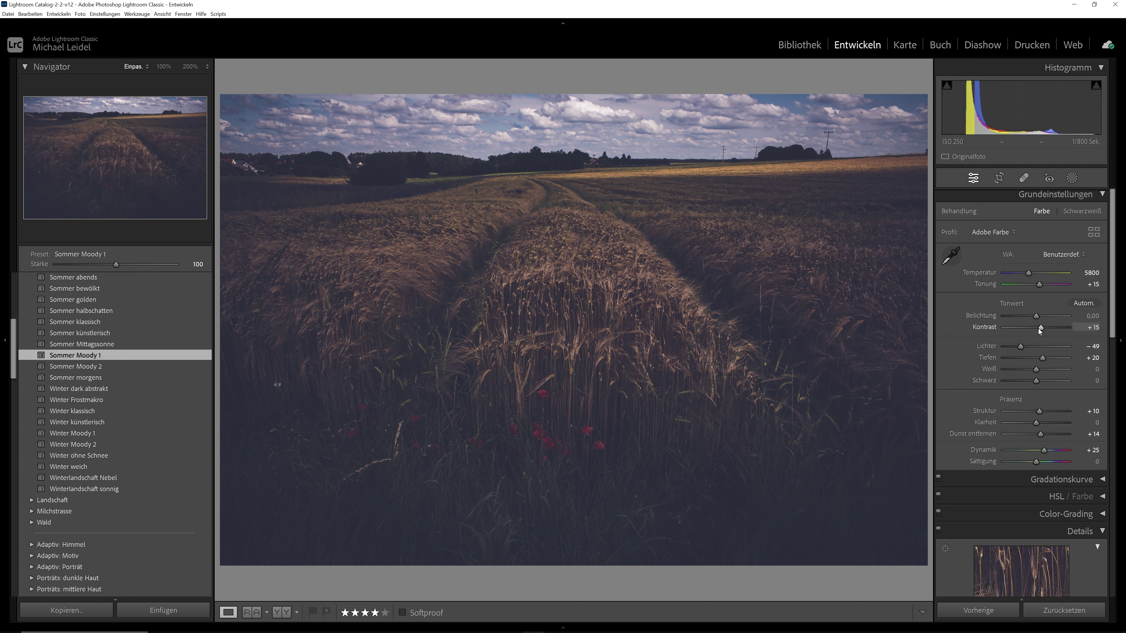
pyautogui.moveTo(1036, 316); pyautogui.dragTo(1041, 316)
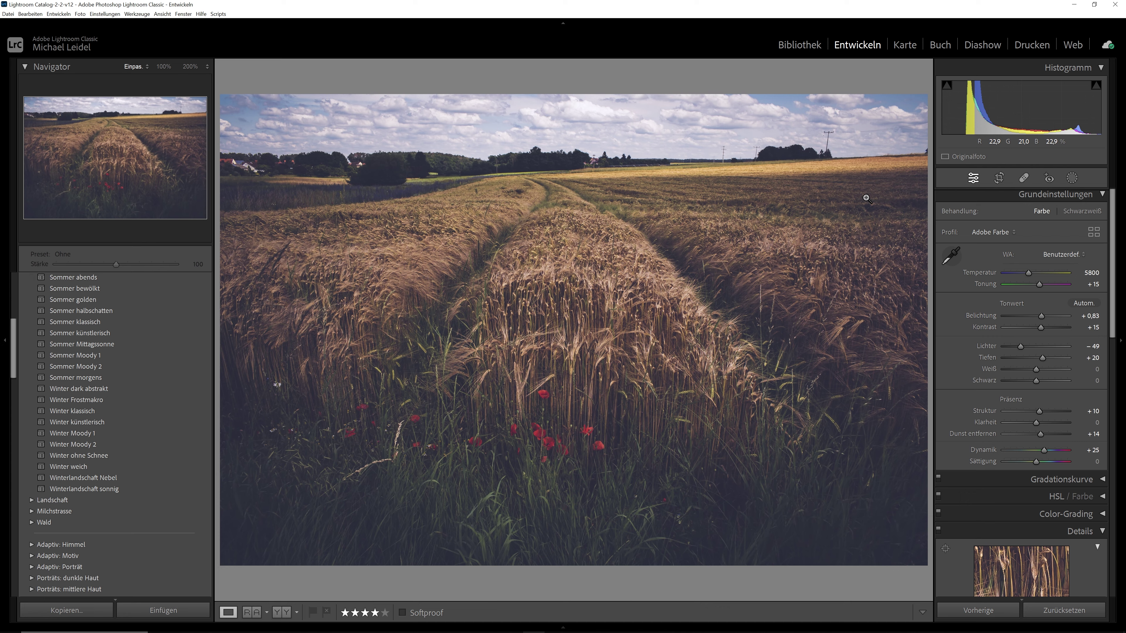
pyautogui.press('Right')
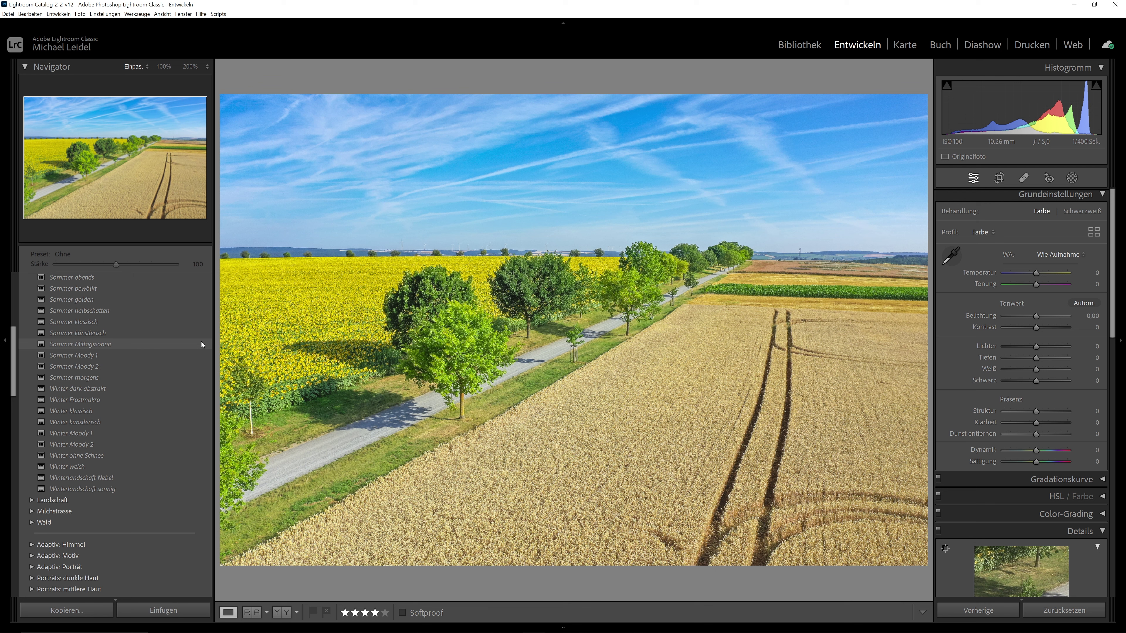
# Step: Apply Sommer Mittagssonne to the sunflower field, lower its strength to 66, and advance to the black horse
pyautogui.click(199, 343)
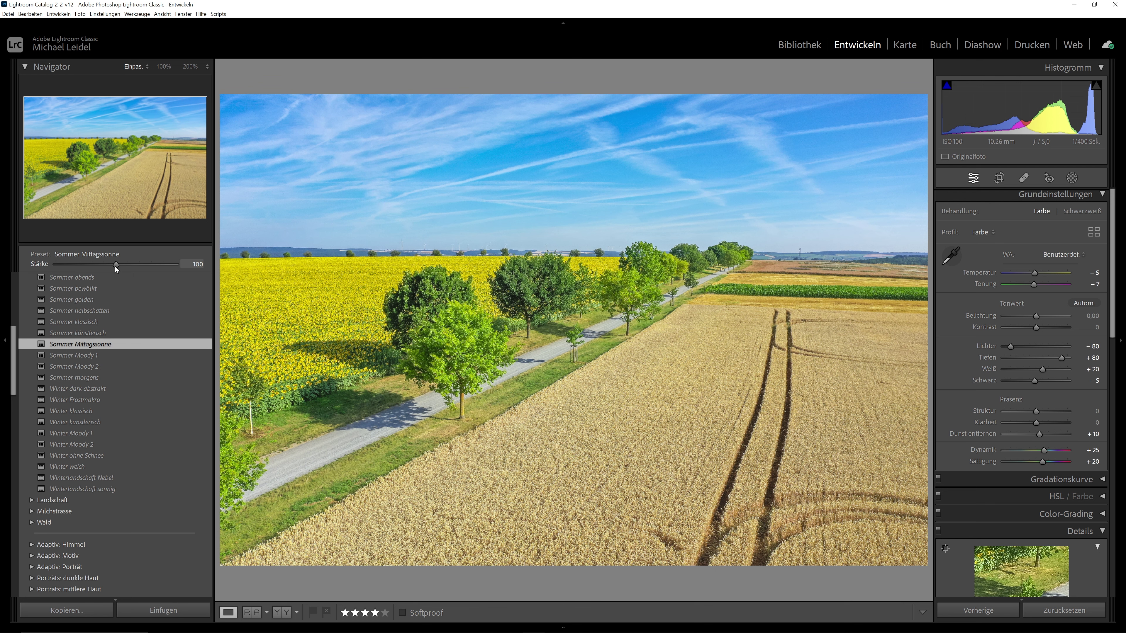
pyautogui.moveTo(116, 264); pyautogui.dragTo(95, 264)
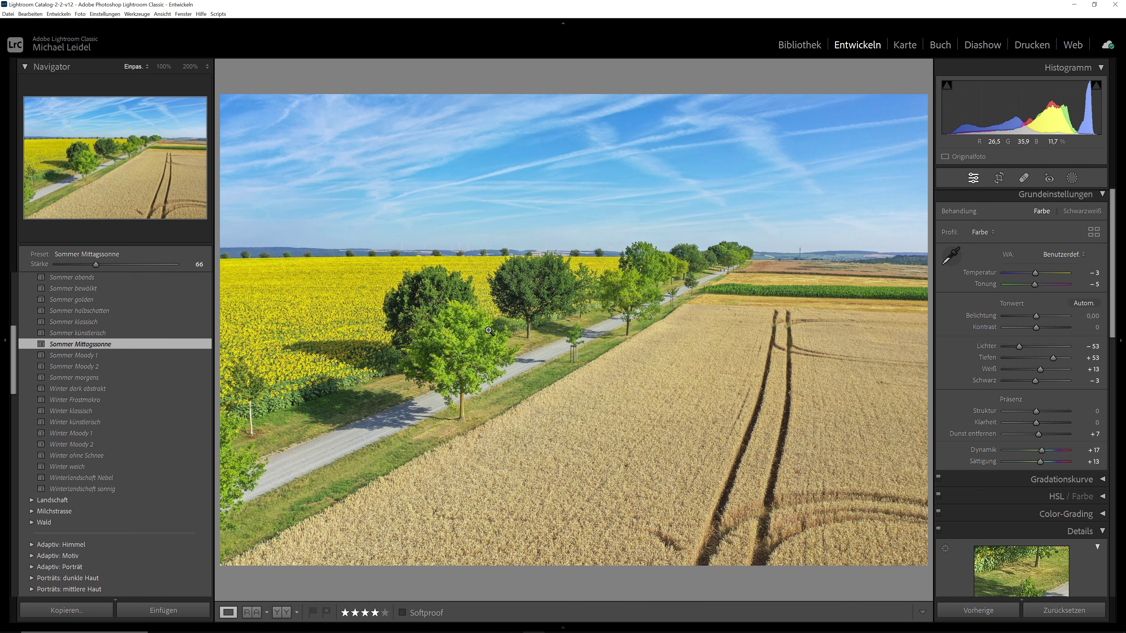
pyautogui.press('Right')
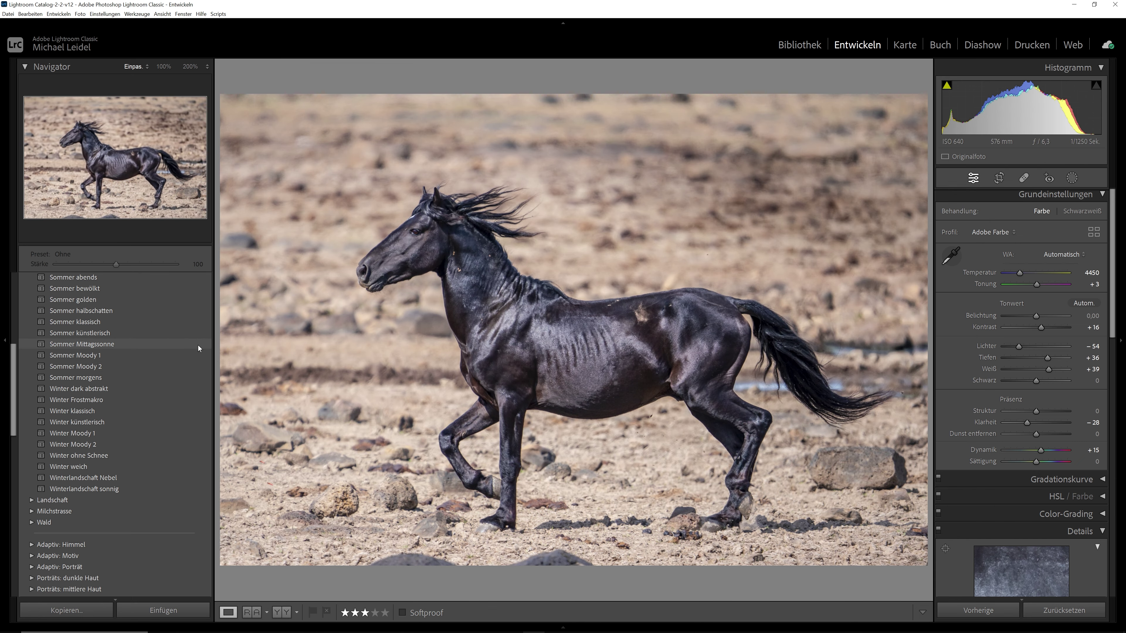
# Step: Apply Sommer Mittagssonne to the black horse and the horses-in-water photo, warming the latter to 5532
pyautogui.click(196, 345)
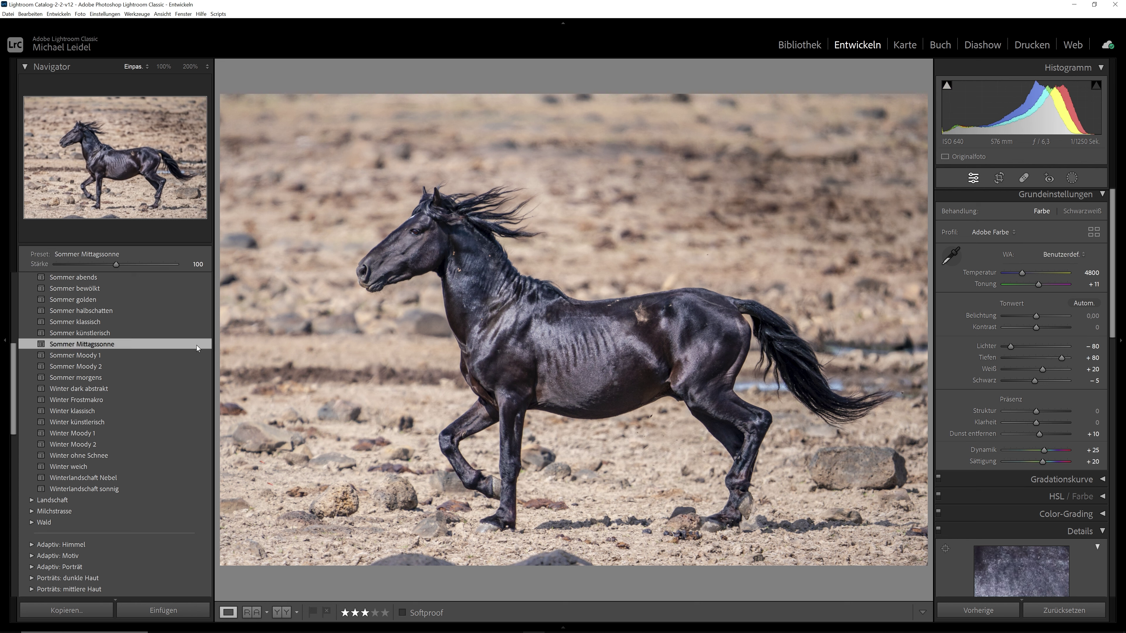
pyautogui.press('Right')
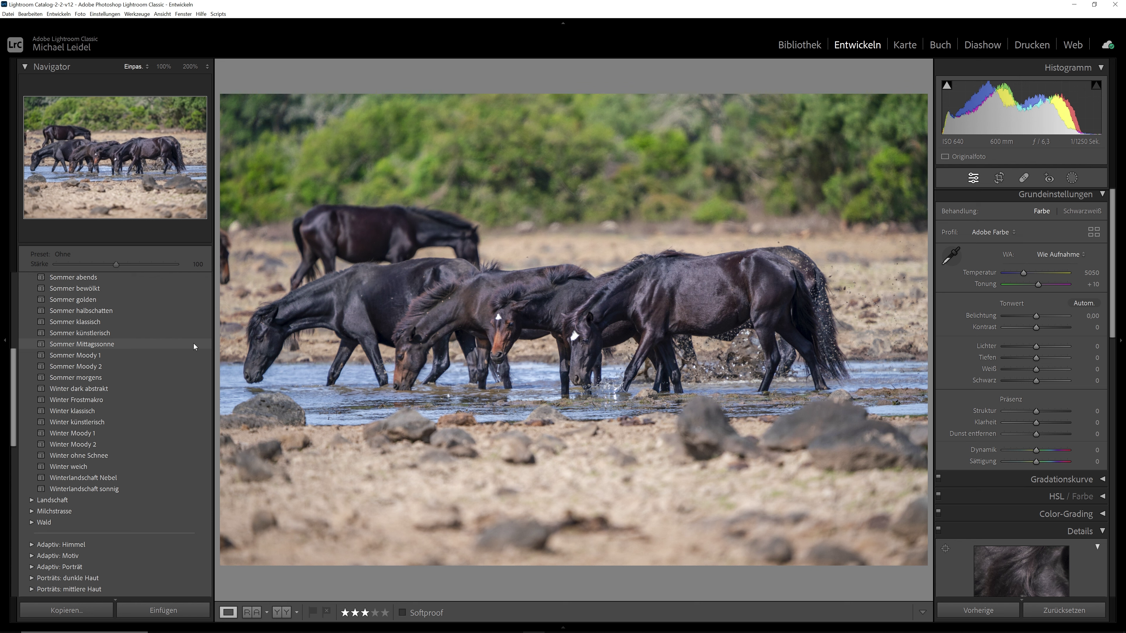
pyautogui.click(194, 345)
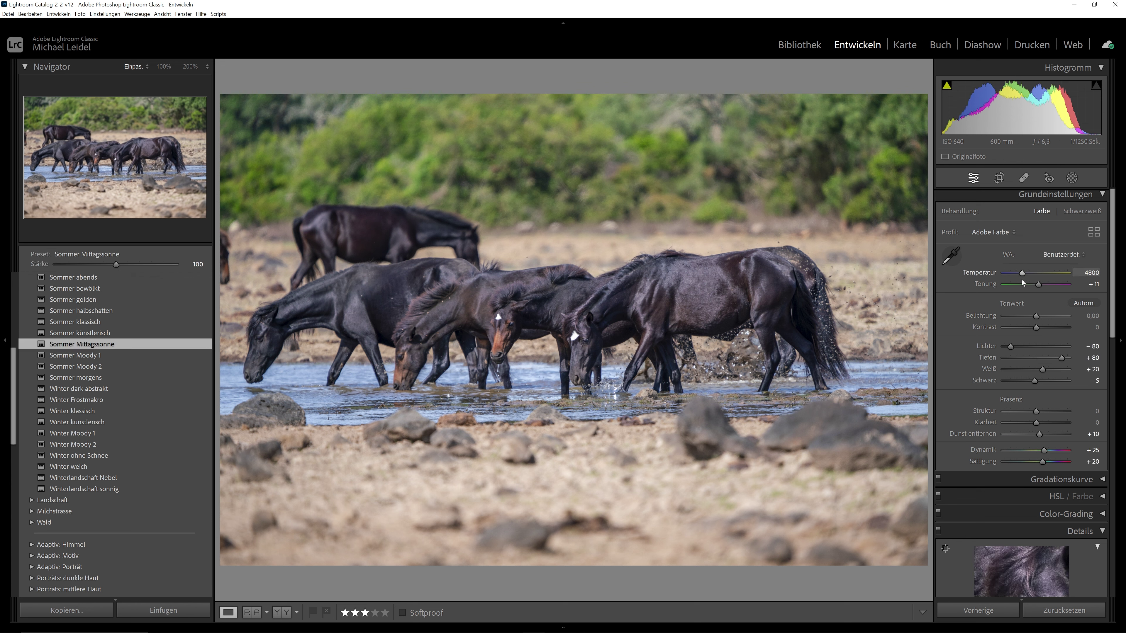
pyautogui.moveTo(1023, 274); pyautogui.dragTo(1027, 273)
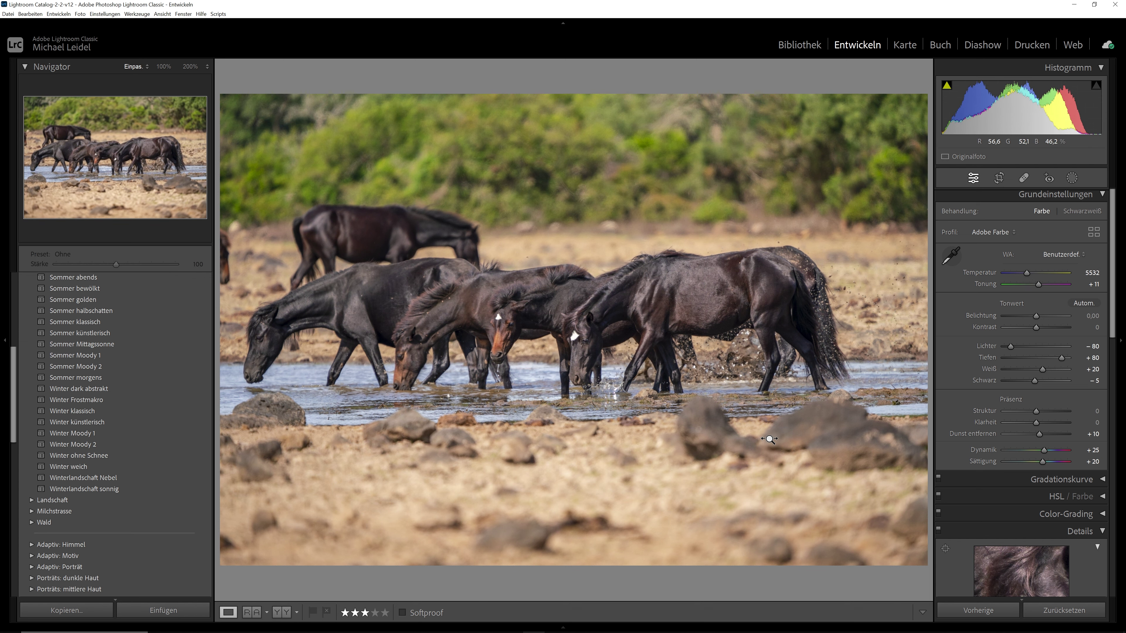
# Step: Toggle the before/after view to compare the herd edit, then advance to the fence horse
pyautogui.press('\\')
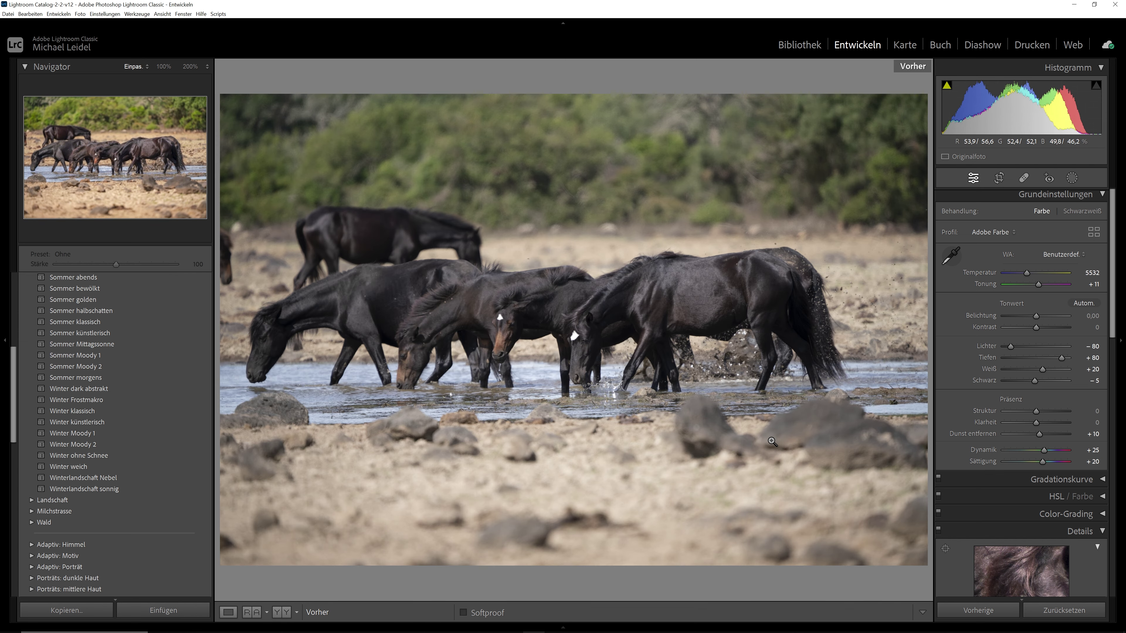
pyautogui.press('\\')
pyautogui.press('\\')
pyautogui.press('\\')
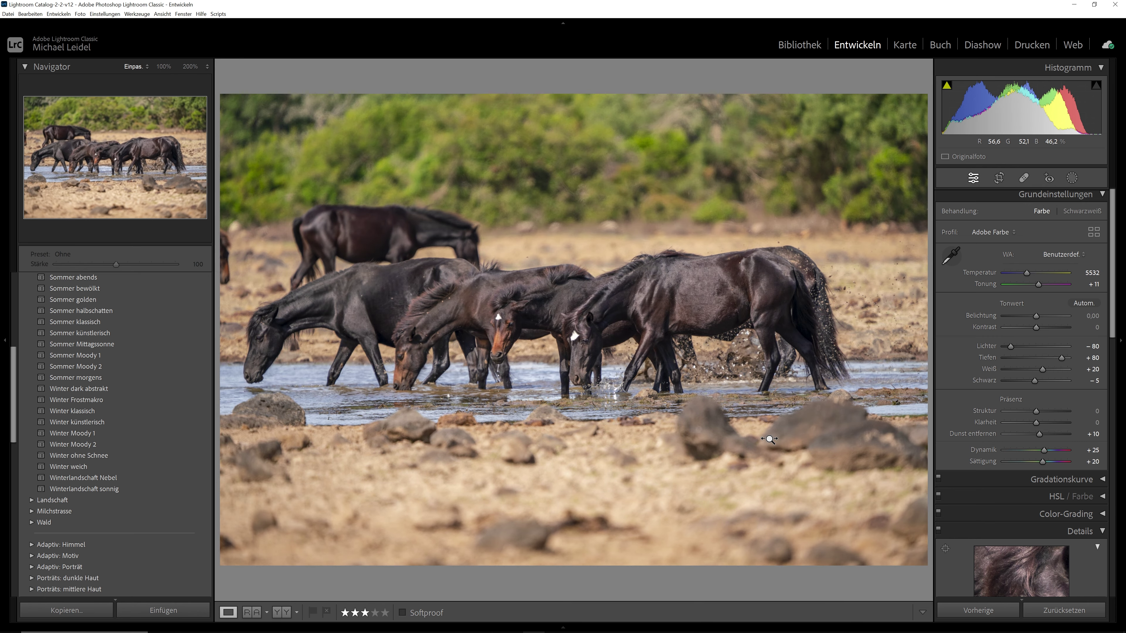
pyautogui.press('\\')
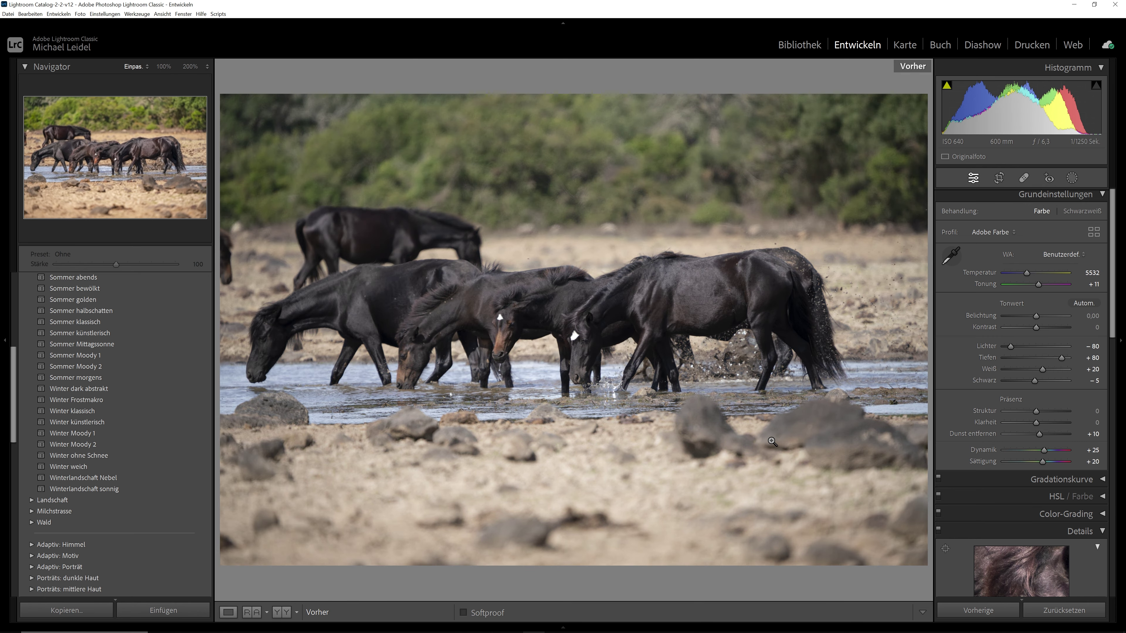
pyautogui.press('\\')
pyautogui.press('\\')
pyautogui.press('\\')
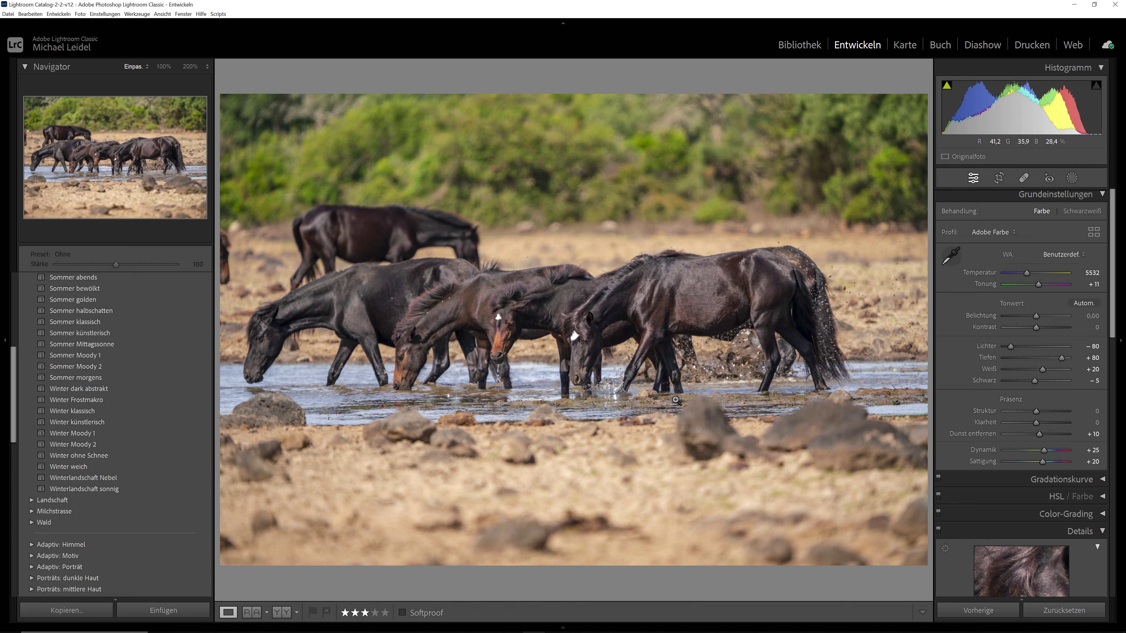
pyautogui.press('Right')
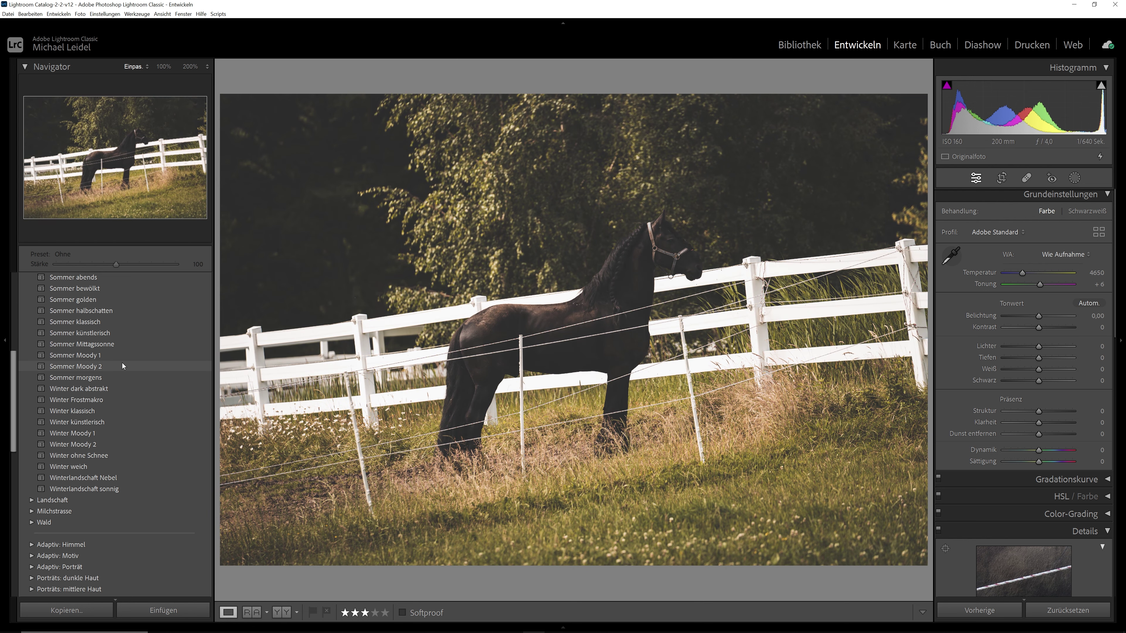
# Step: Give the fence horse Sommer Moody 2 with a slight exposure tweak, and the poppy meadow Sommer bewölkt
pyautogui.click(122, 364)
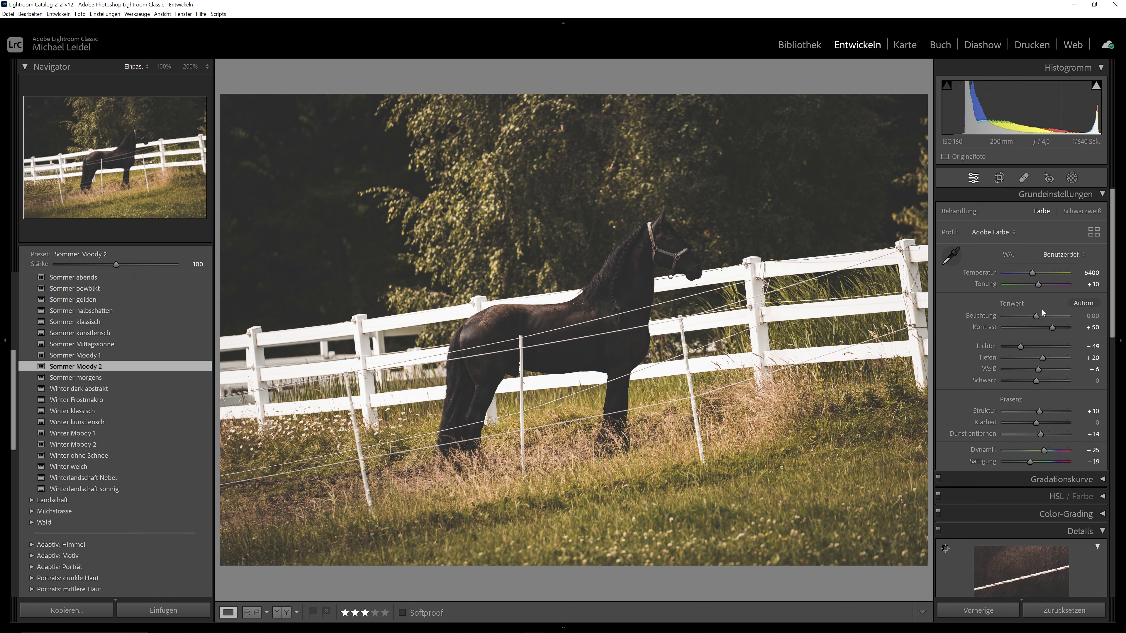
pyautogui.moveTo(1035, 316); pyautogui.dragTo(1037, 317)
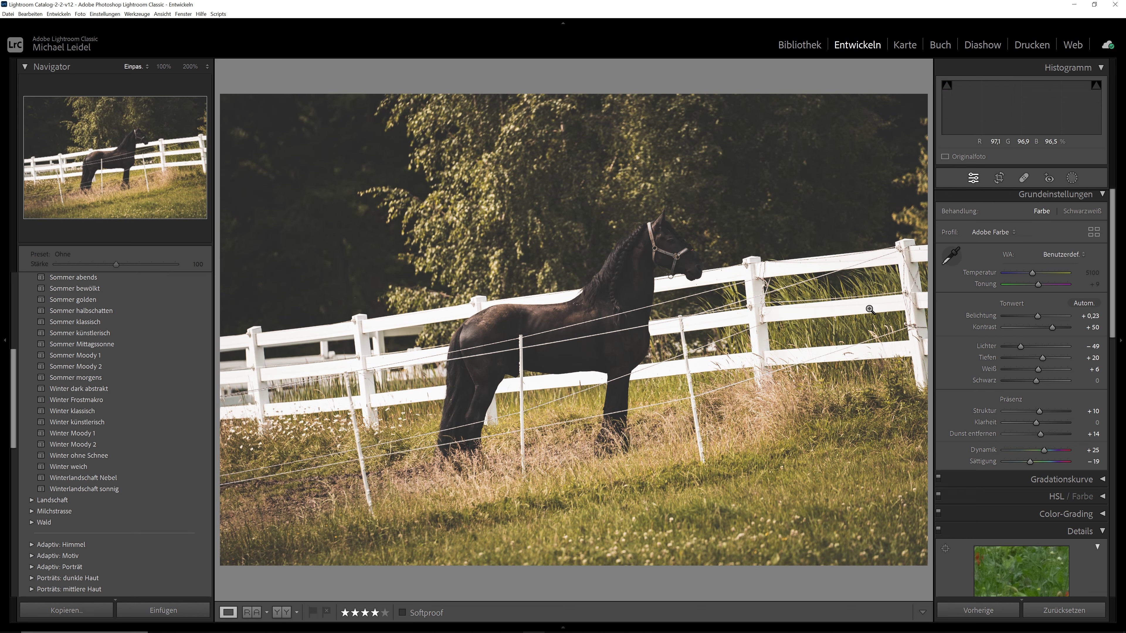
pyautogui.press('Right')
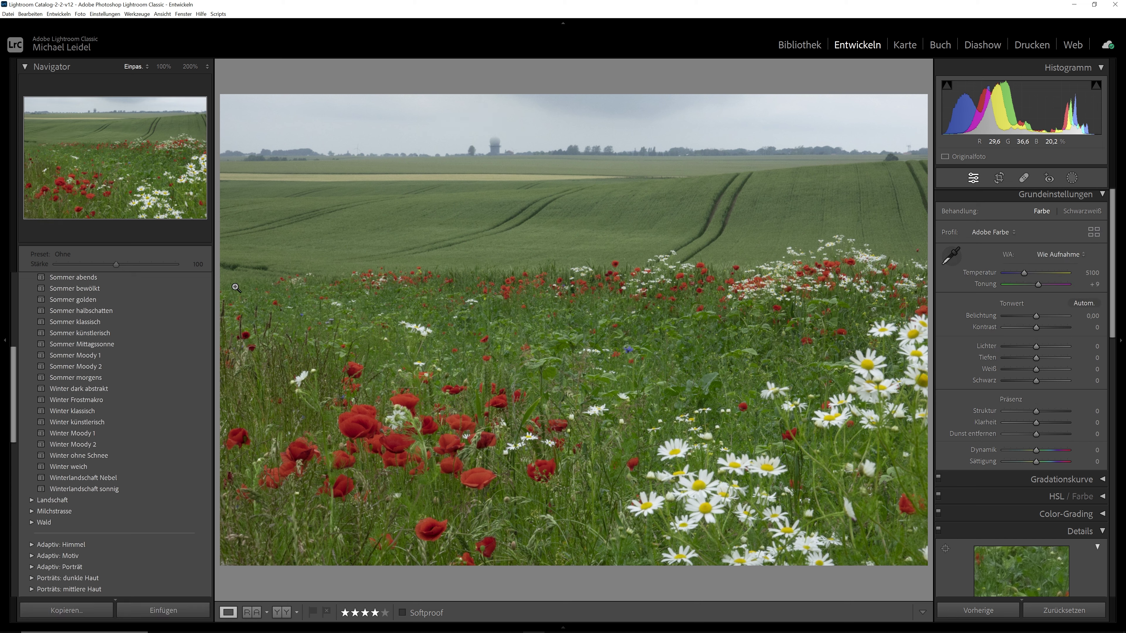
pyautogui.click(191, 289)
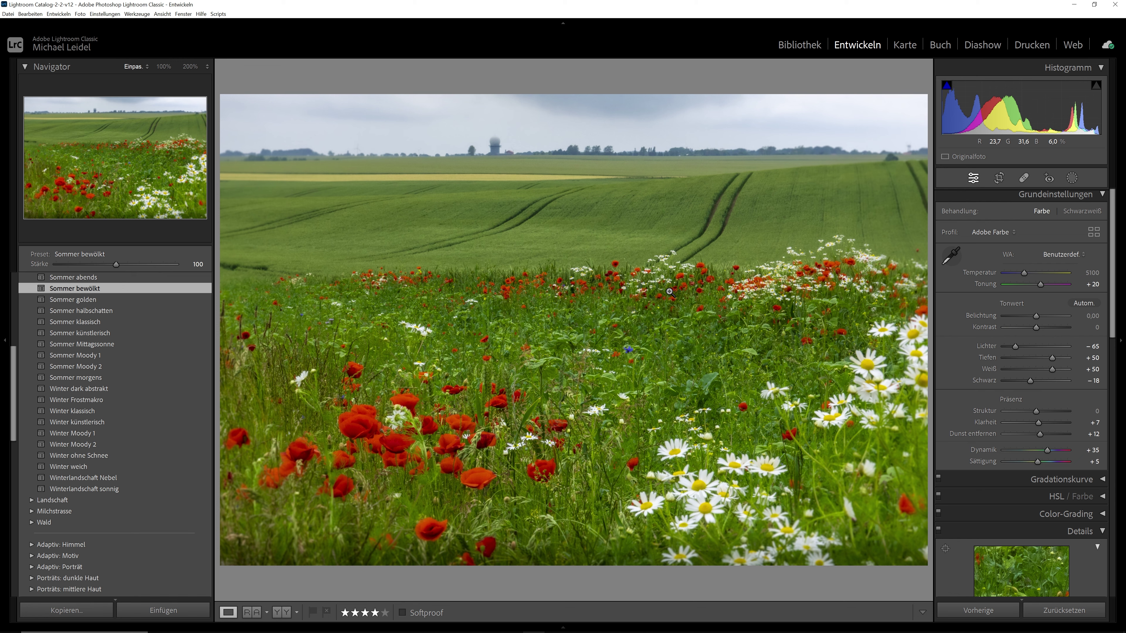
pyautogui.press('Right')
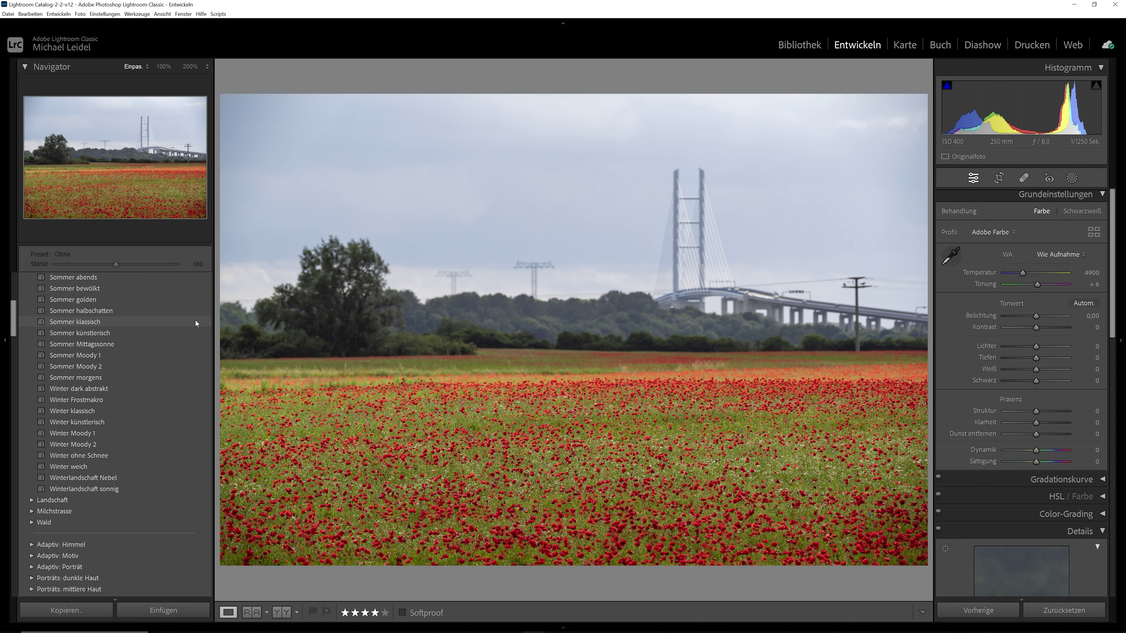
# Step: Try Sommer klassisch on the bridge and poppy field, then settle on Sommer künstlerisch
pyautogui.click(195, 321)
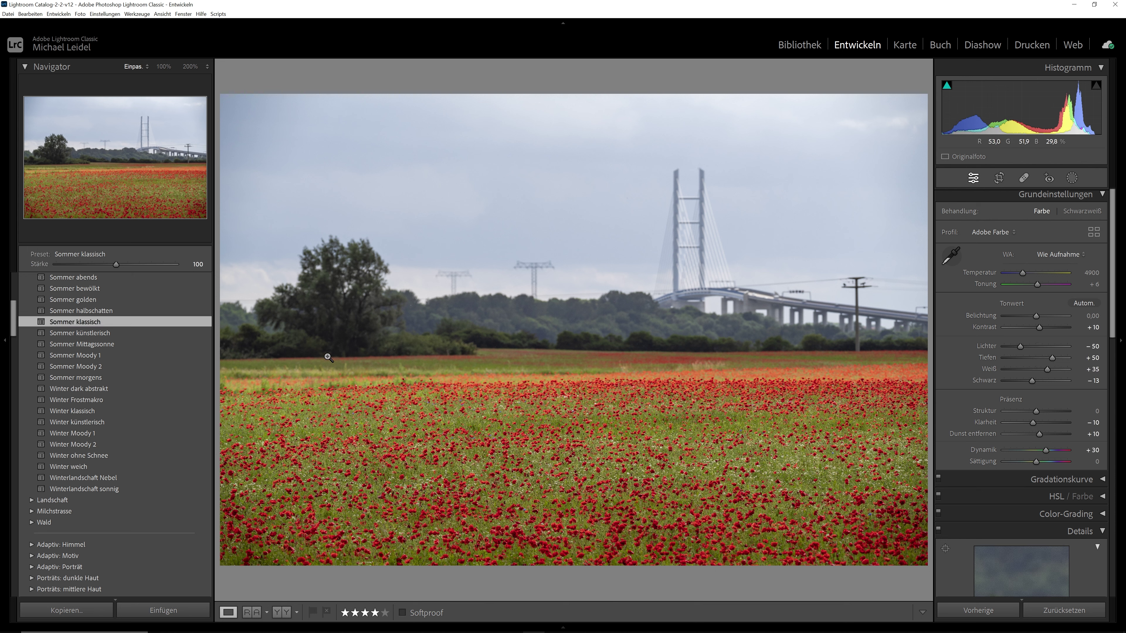
pyautogui.click(181, 334)
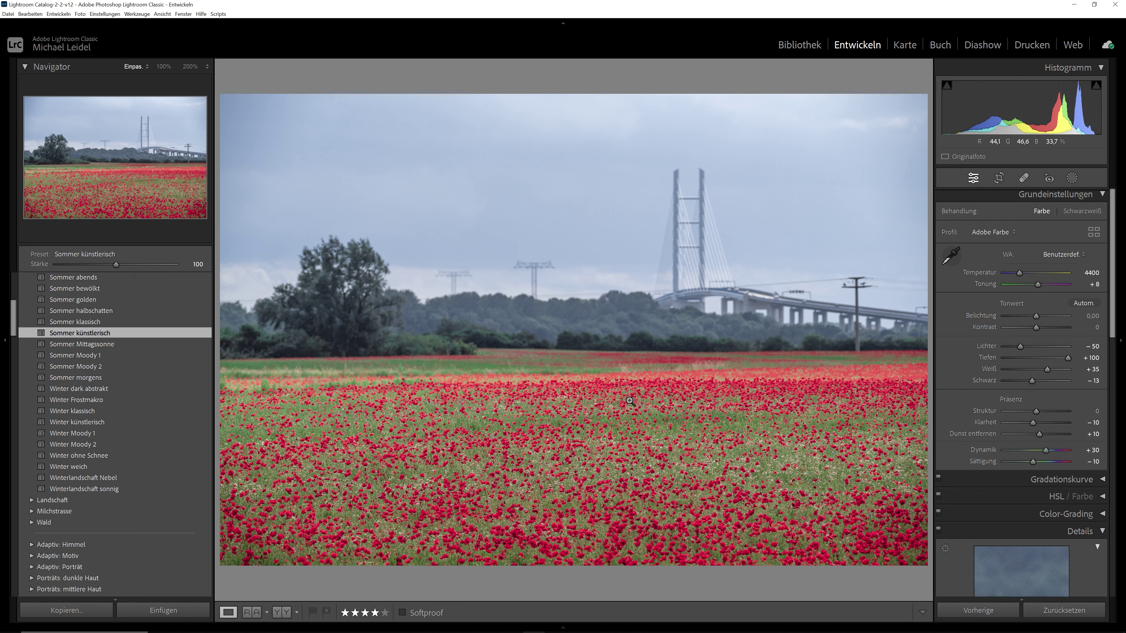
pyautogui.press('Right')
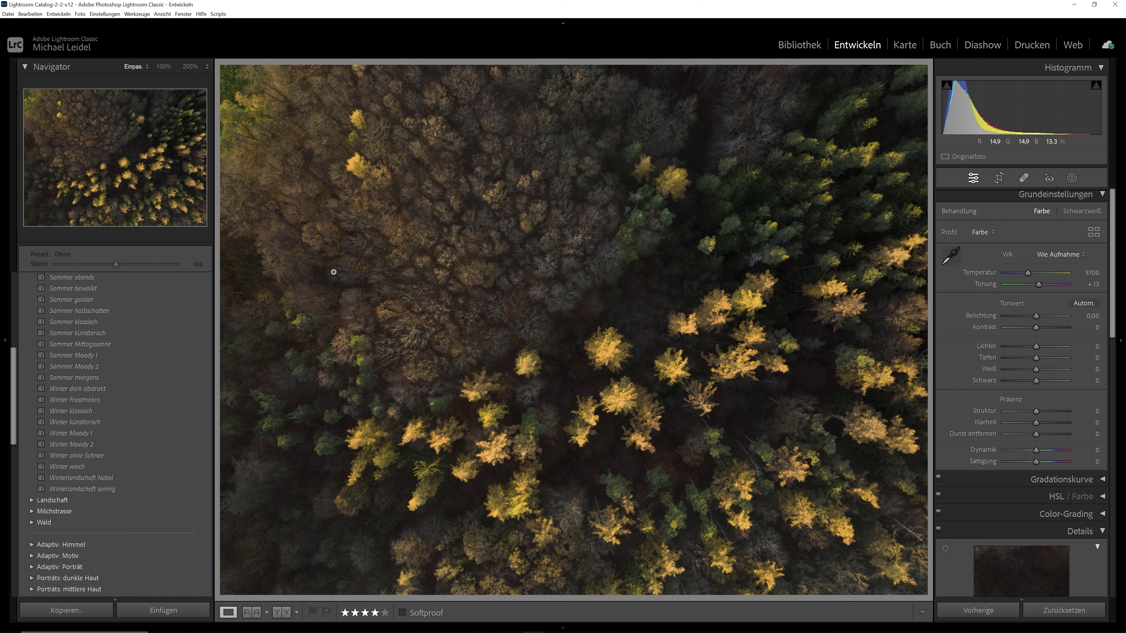
# Step: Try Herbst Moody 1 at exposure +0,83, then Herbst Moody 2, and finish with Herbstwald
pyautogui.scroll(5, 192, 340)
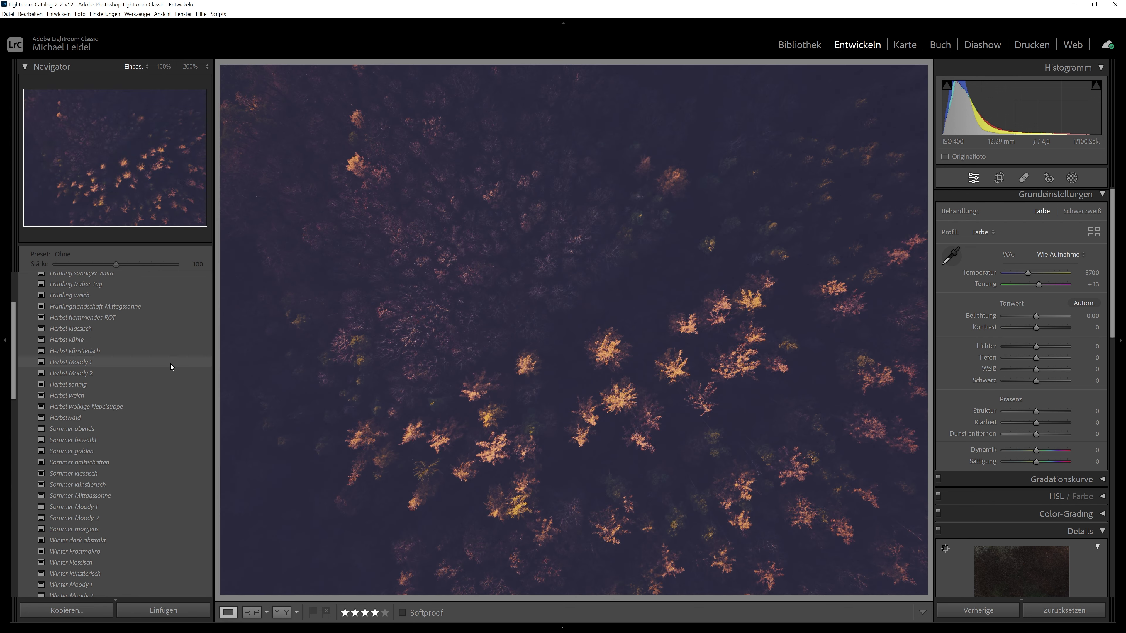
pyautogui.click(171, 365)
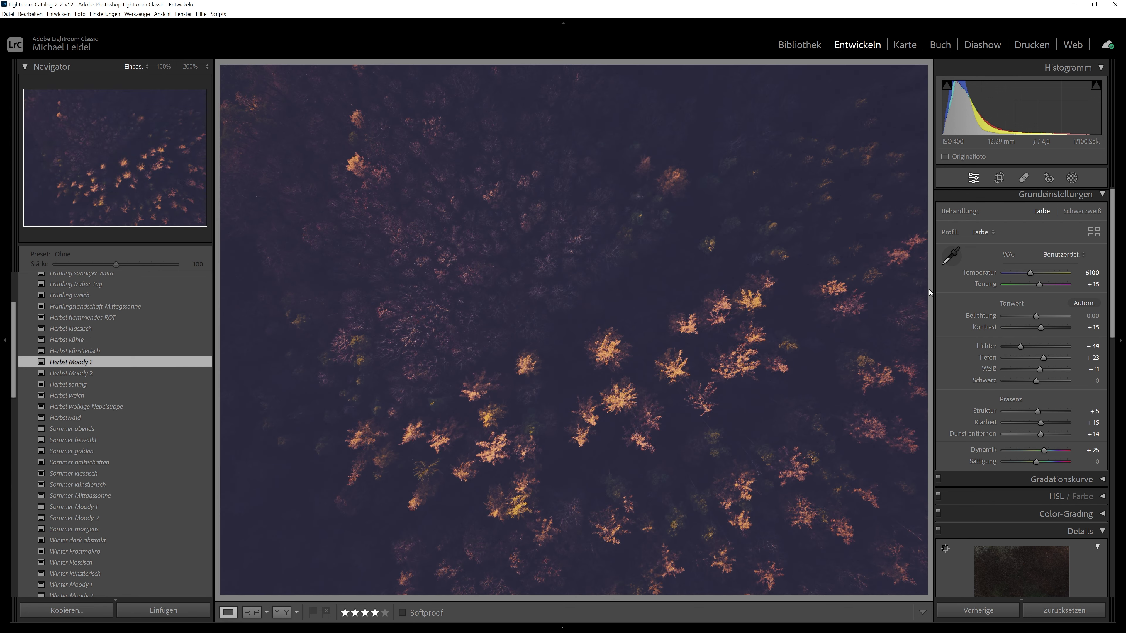
pyautogui.moveTo(1036, 330); pyautogui.dragTo(1041, 330)
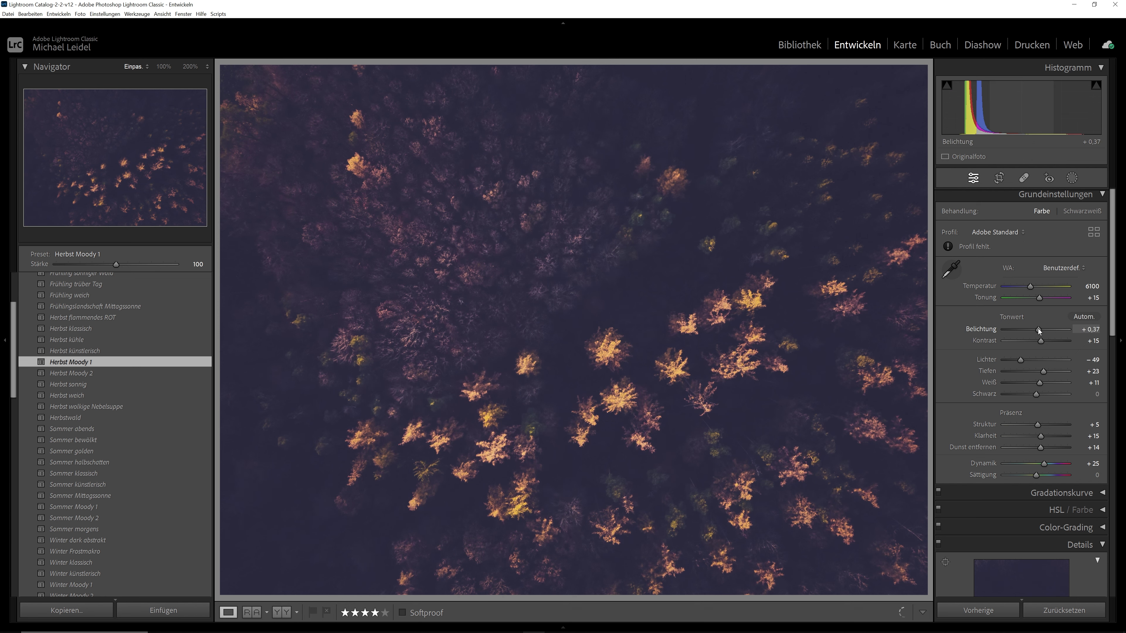
pyautogui.click(132, 372)
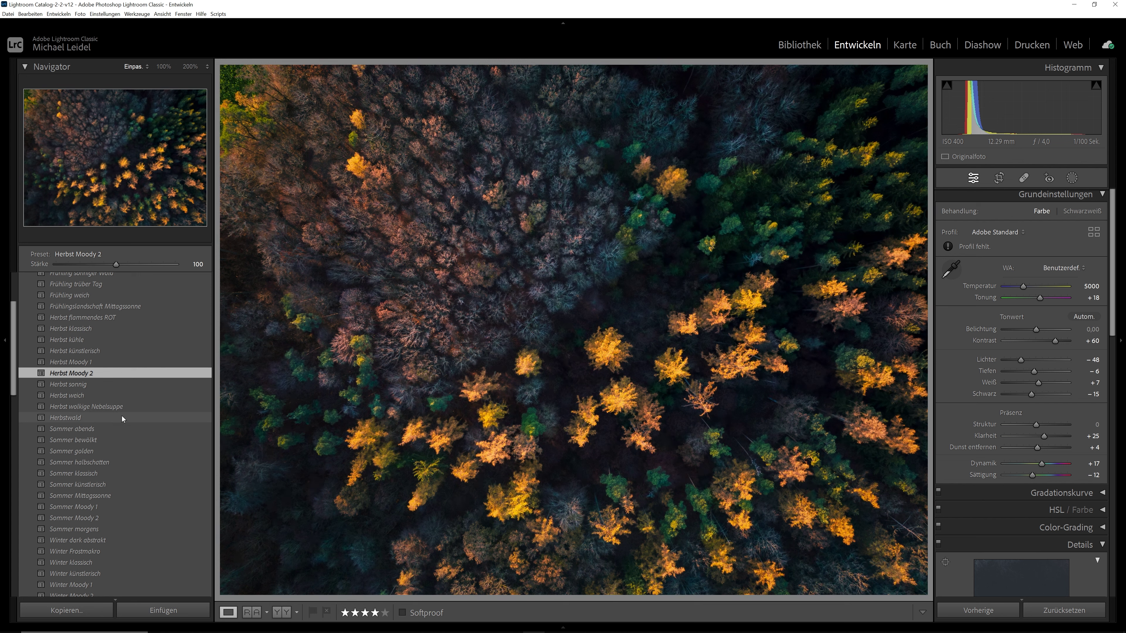
pyautogui.click(121, 417)
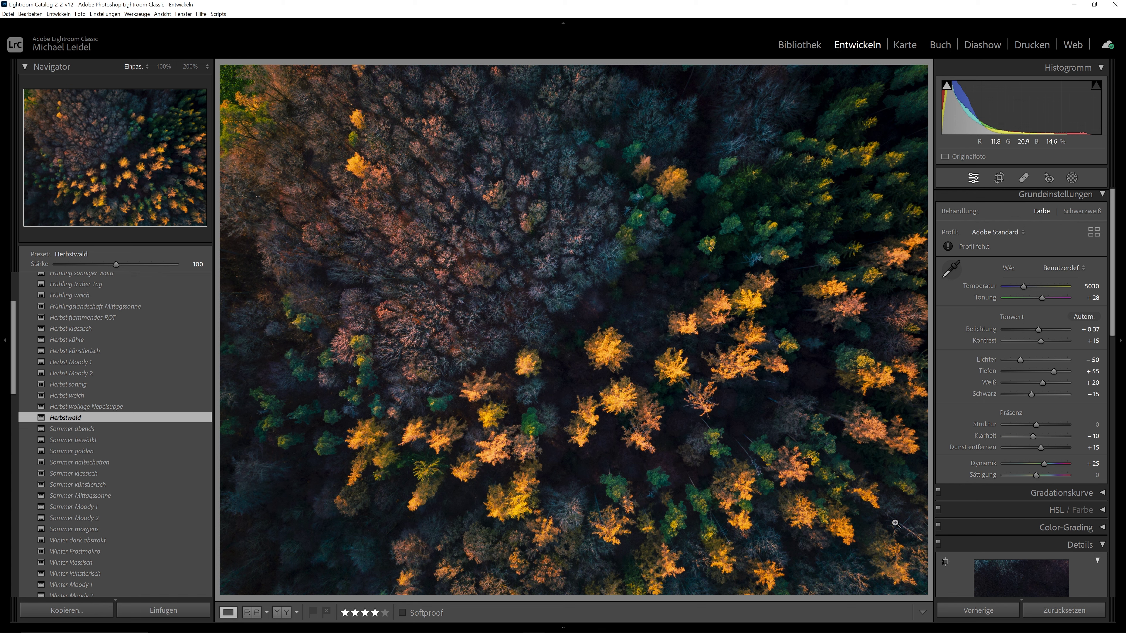
# Step: Step past the autumn leaves and red maple leaf photos to the beetle on a leaf
pyautogui.press('Right')
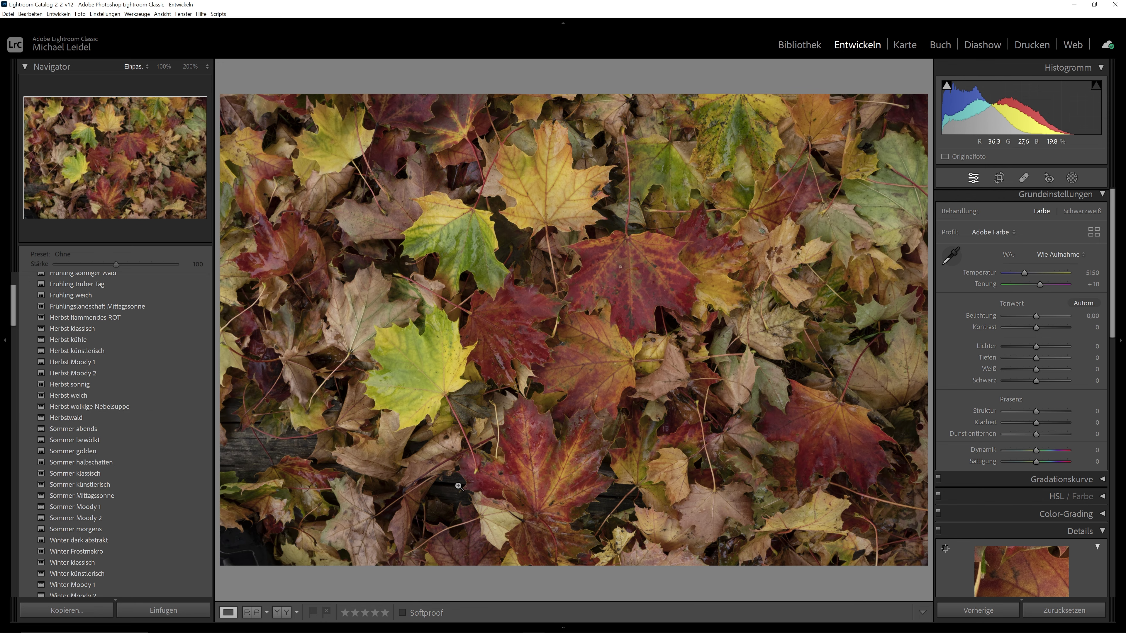
pyautogui.press('Right')
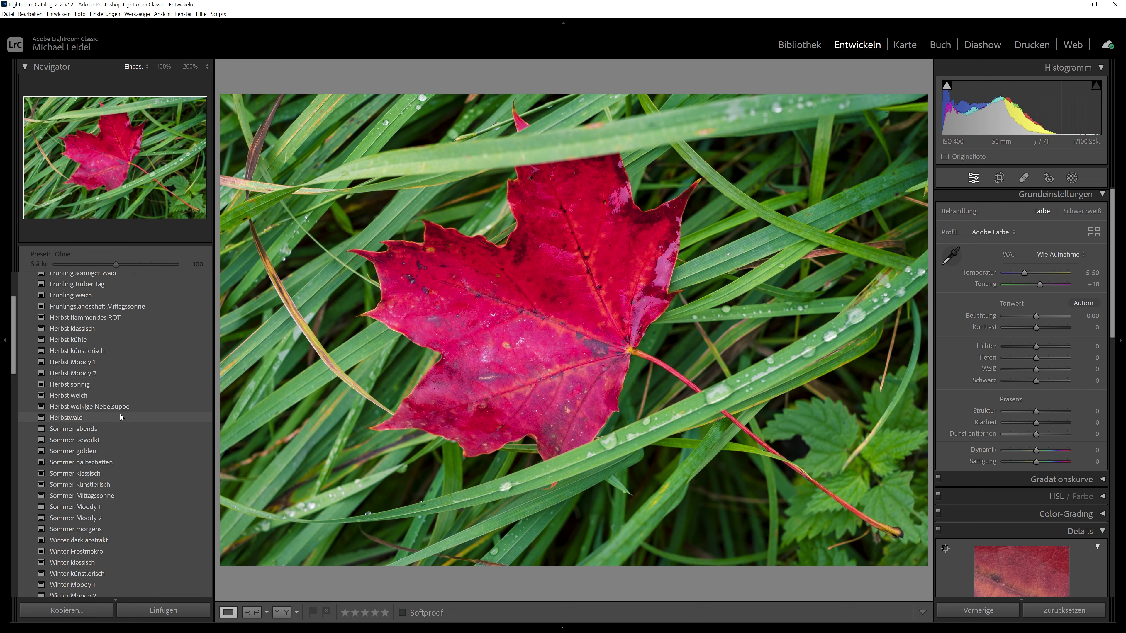
pyautogui.press('Right')
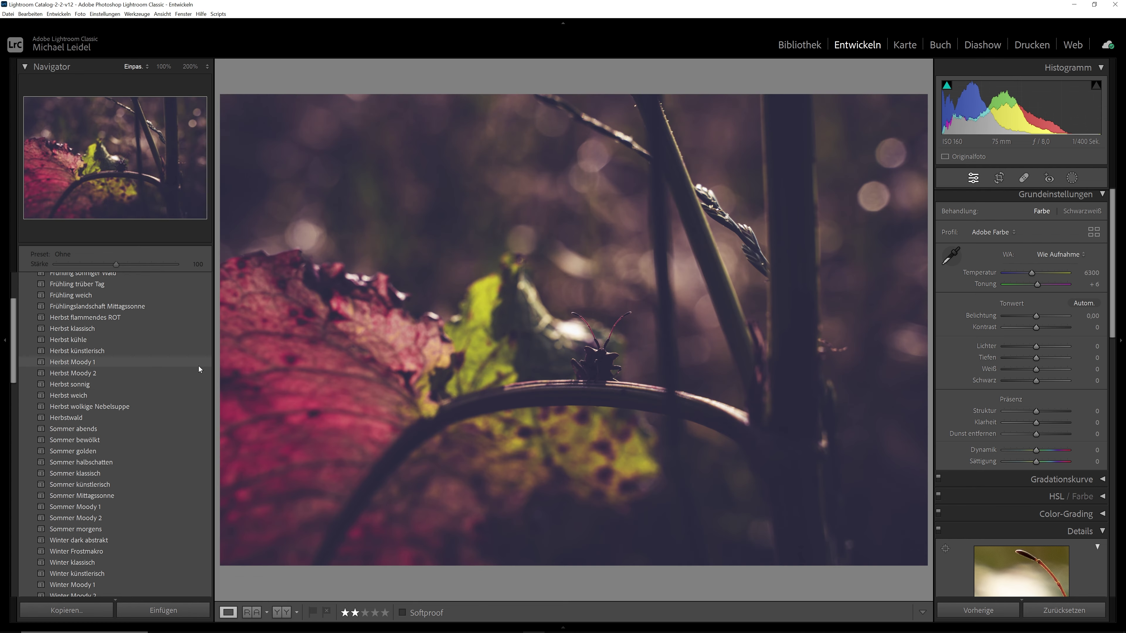
# Step: Apply Herbst Moody 1, then brighten the dark forest-floor photo's exposure to about +0,83
pyautogui.click(198, 367)
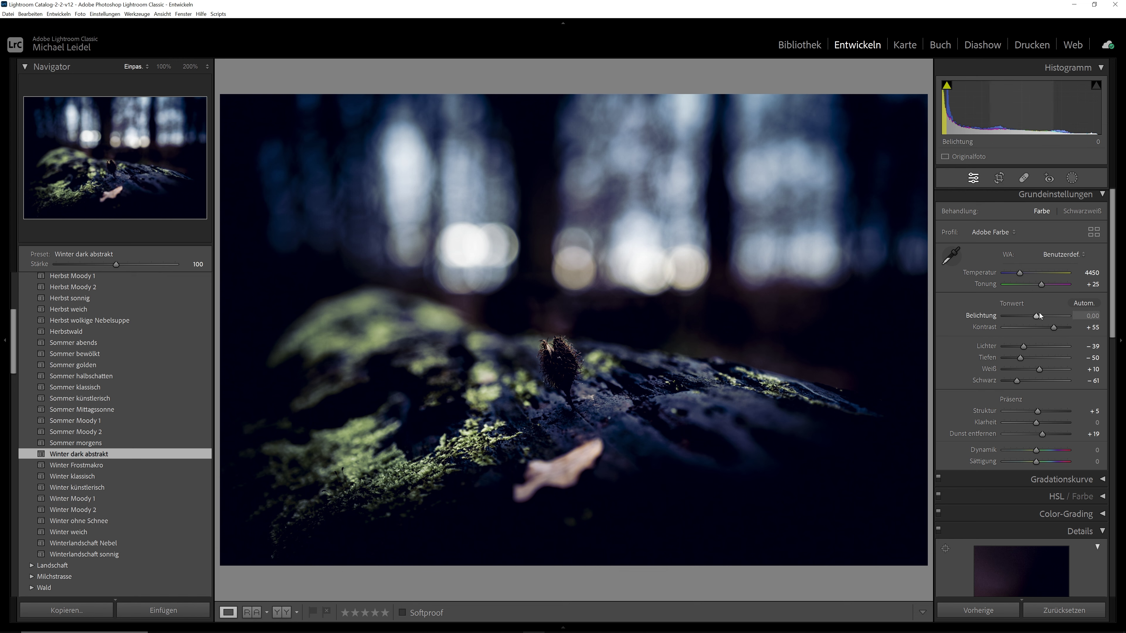
pyautogui.moveTo(1036, 317); pyautogui.dragTo(1040, 321)
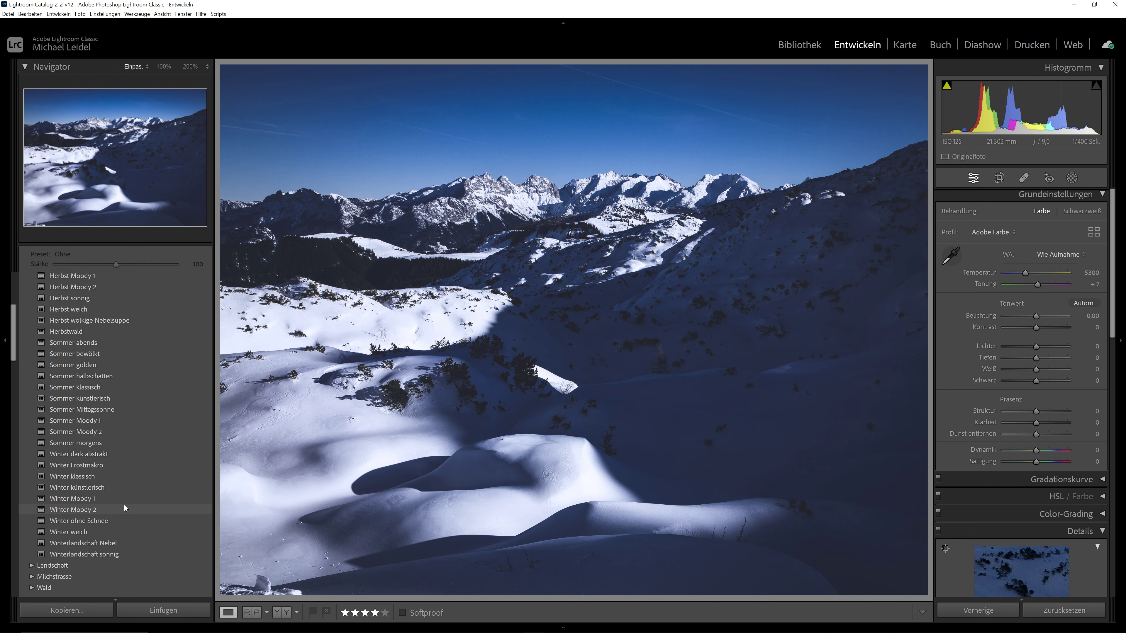
# Step: Give the frosted leaf Winterlandschaft Nebel, exposure +0,69 and temperature 4752, checking before/after
pyautogui.press('Right')
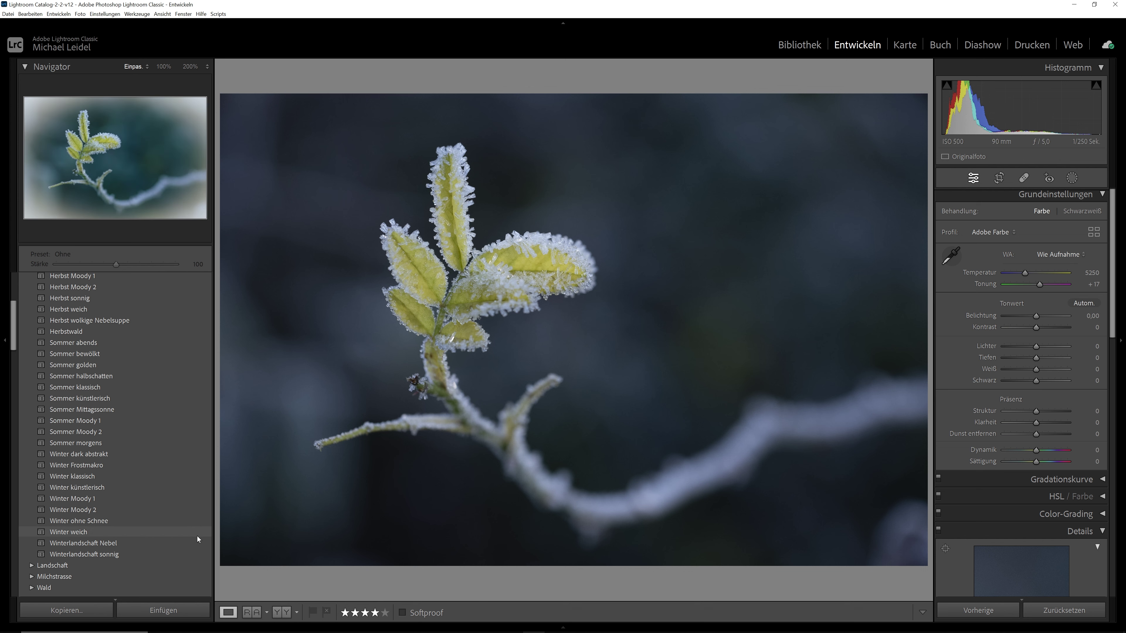
pyautogui.click(190, 542)
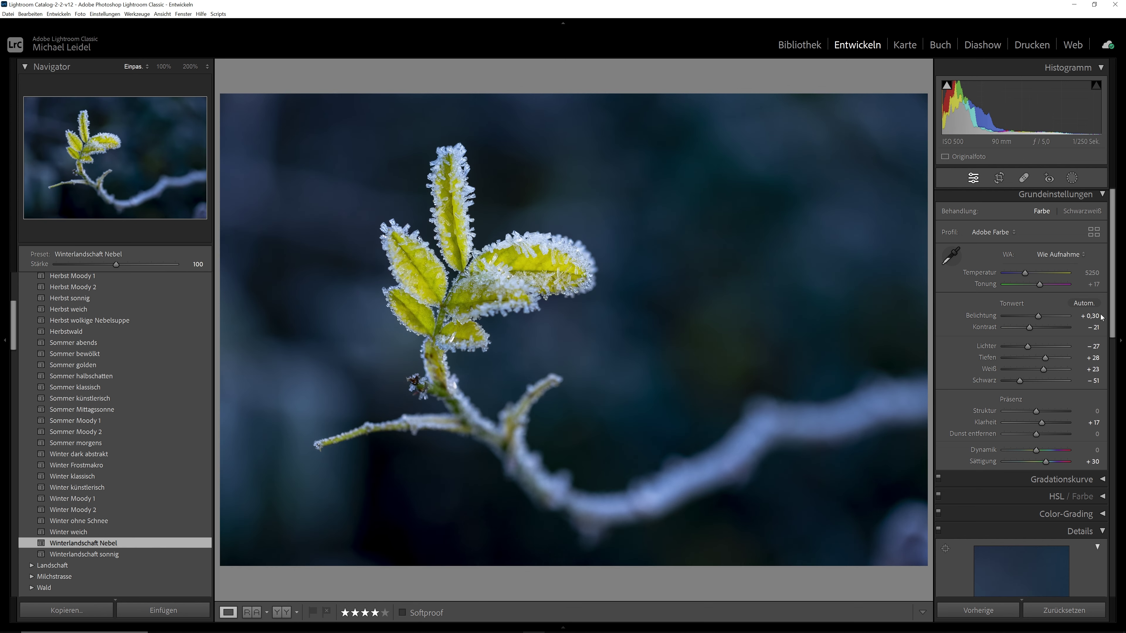
pyautogui.moveTo(1042, 315); pyautogui.dragTo(1042, 316)
pyautogui.moveTo(1025, 273); pyautogui.dragTo(1022, 273)
pyautogui.press('\\')
pyautogui.press('\\')
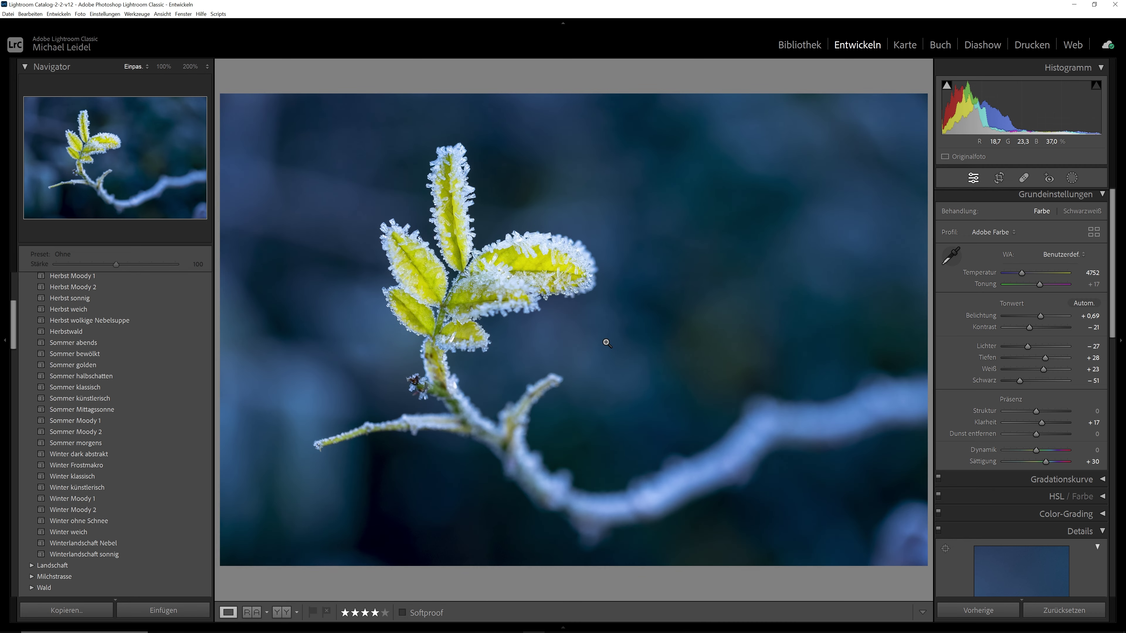
pyautogui.press('Right')
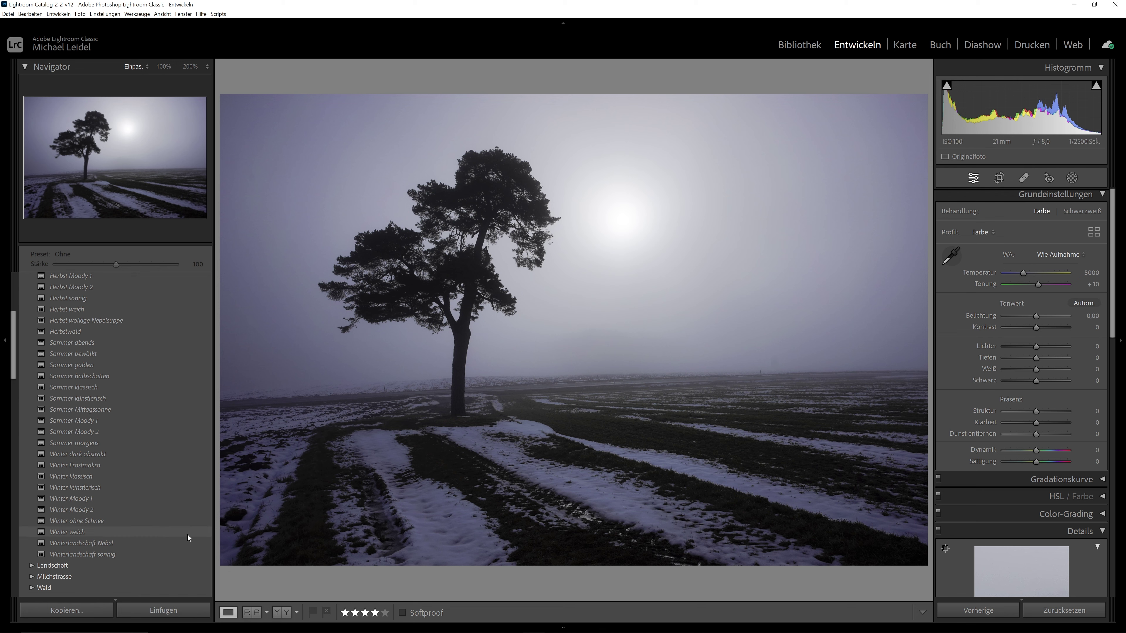
# Step: Try a preset on the foggy tree, discard it, and step past the snowy road and forest
pyautogui.click(166, 542)
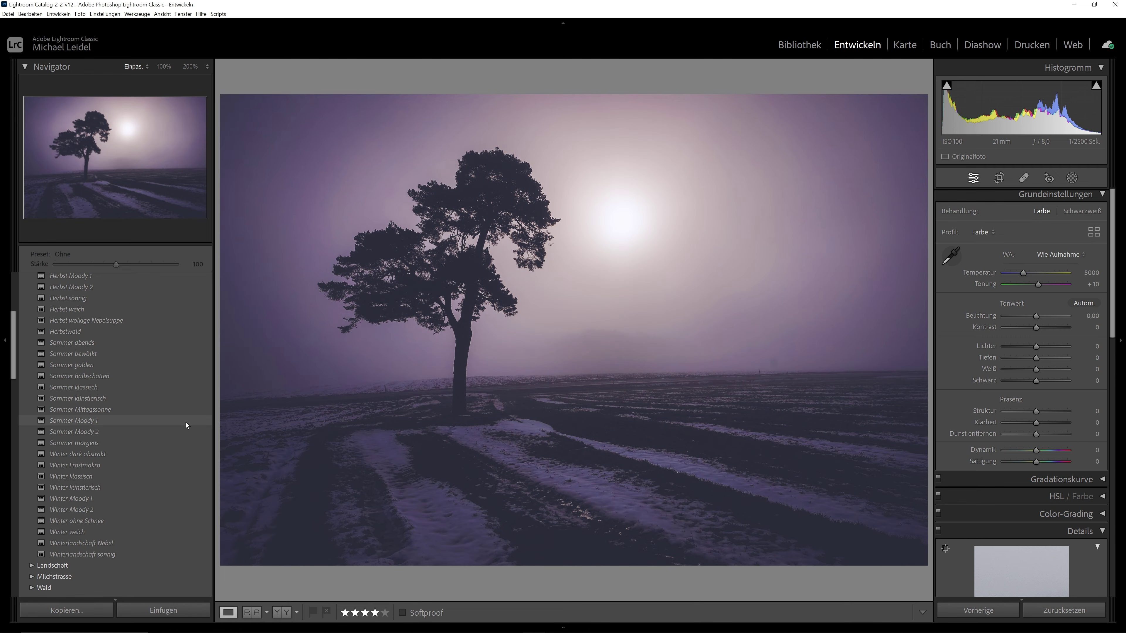
pyautogui.press('Right')
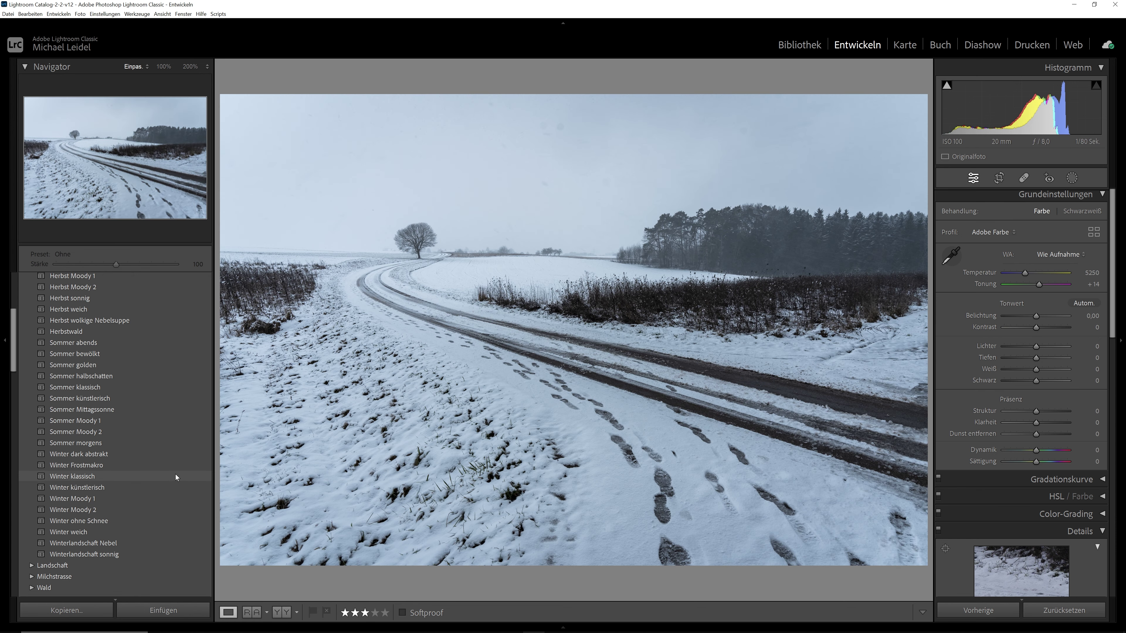
pyautogui.press('Right')
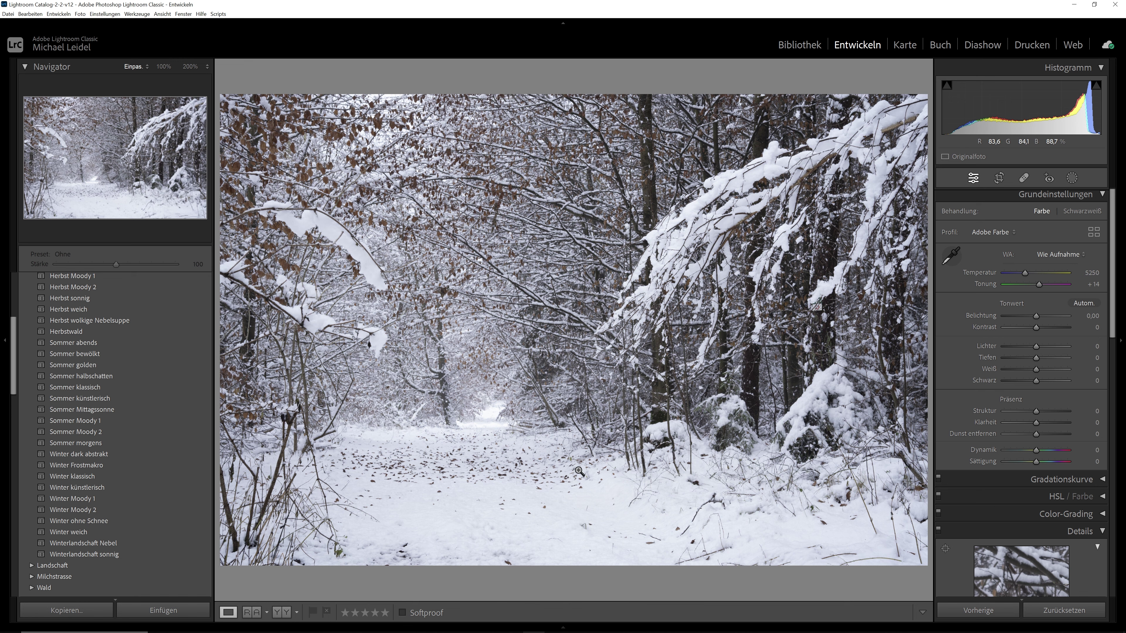
pyautogui.press('Right')
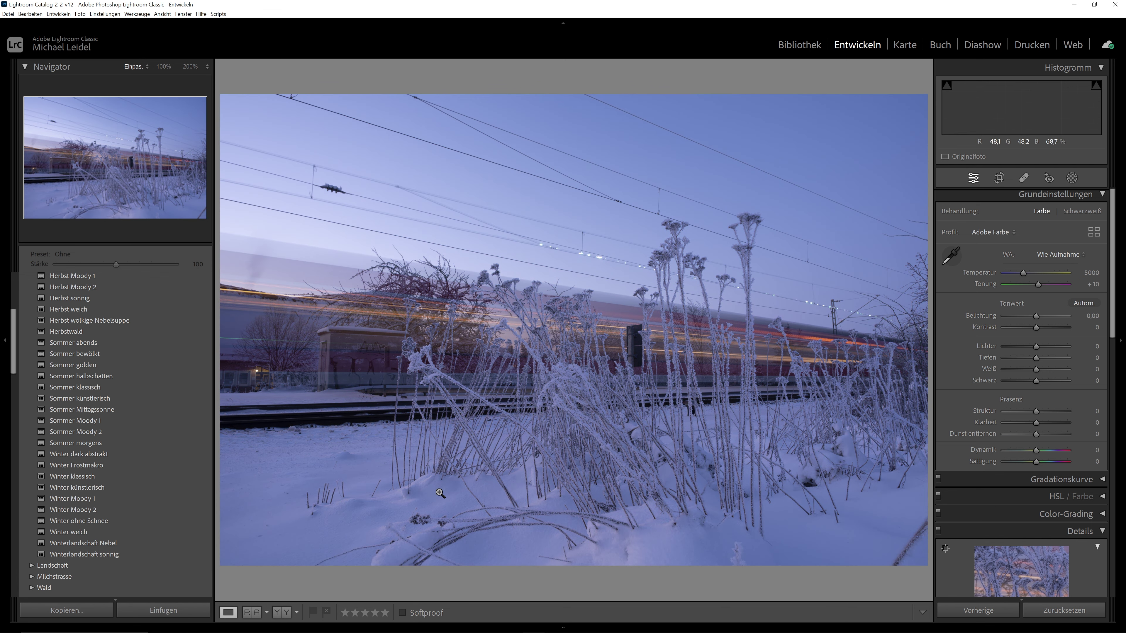
# Step: Give the frosty stem macro the Winterlandschaft sonnig look
pyautogui.press('Right')
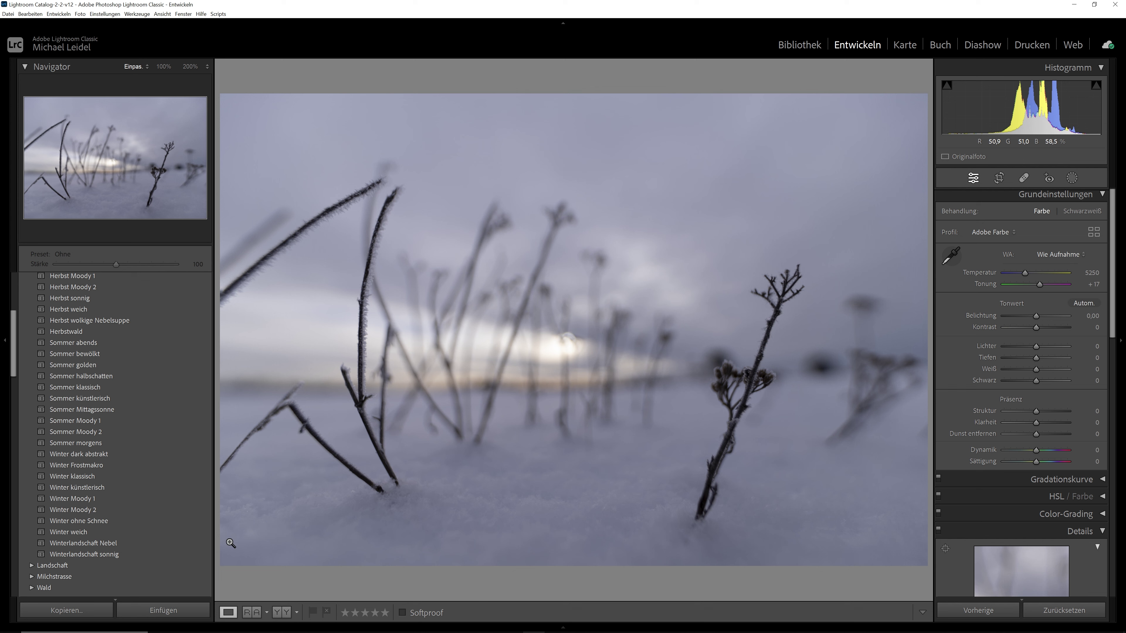
pyautogui.click(194, 549)
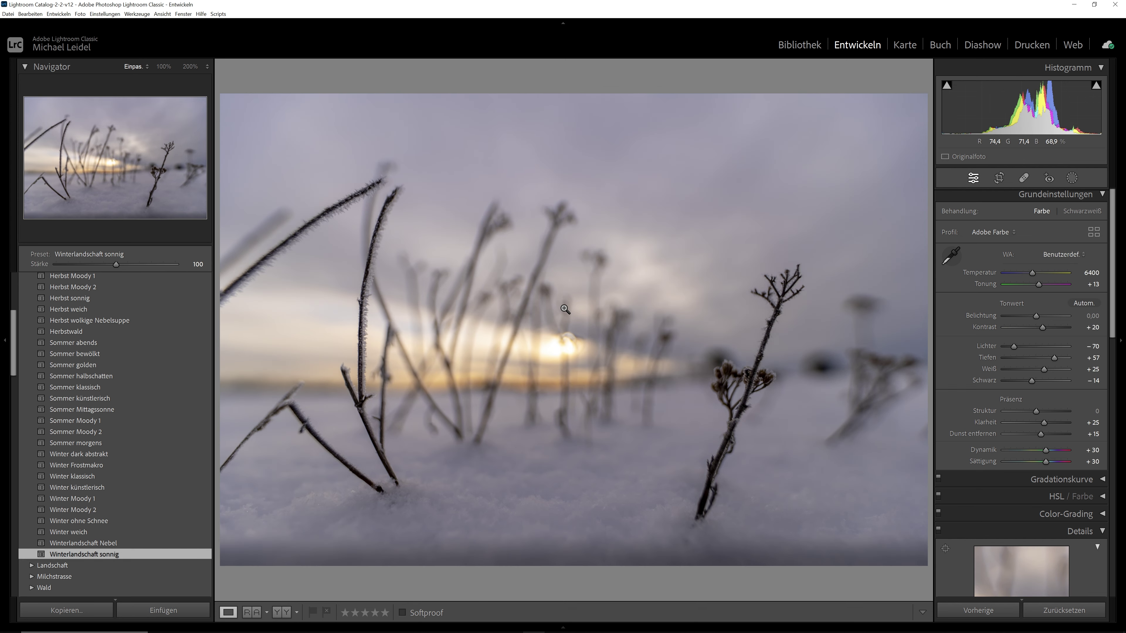
pyautogui.press('Right')
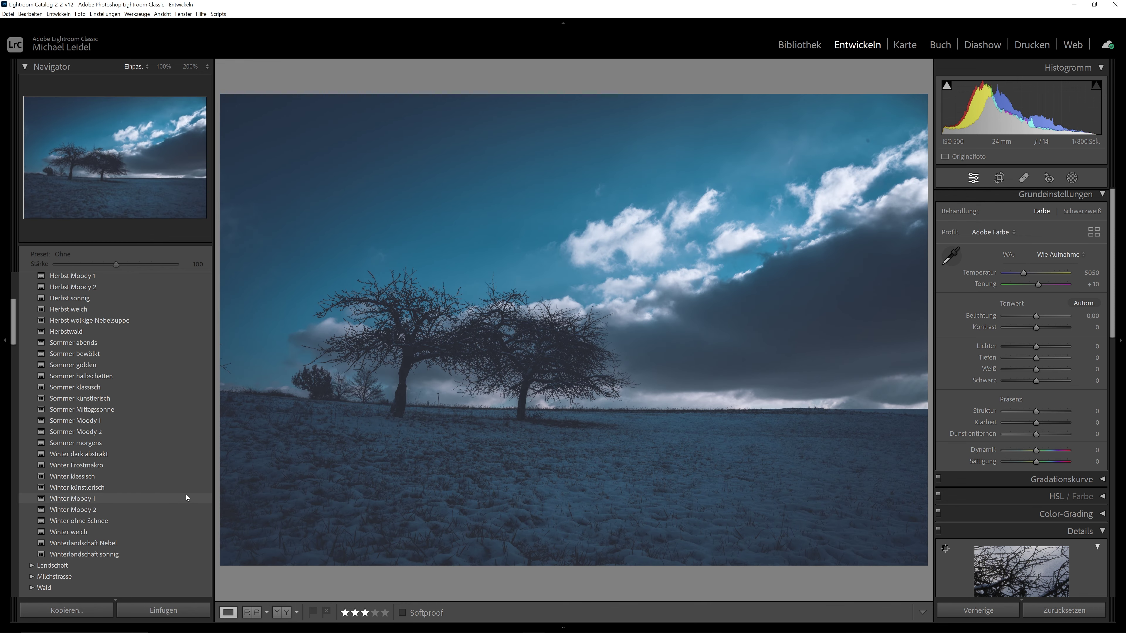
# Step: Try Winter Moody 1 with a slight exposure lift on the two-tree snowfield, then use Winter klassisch
pyautogui.click(186, 497)
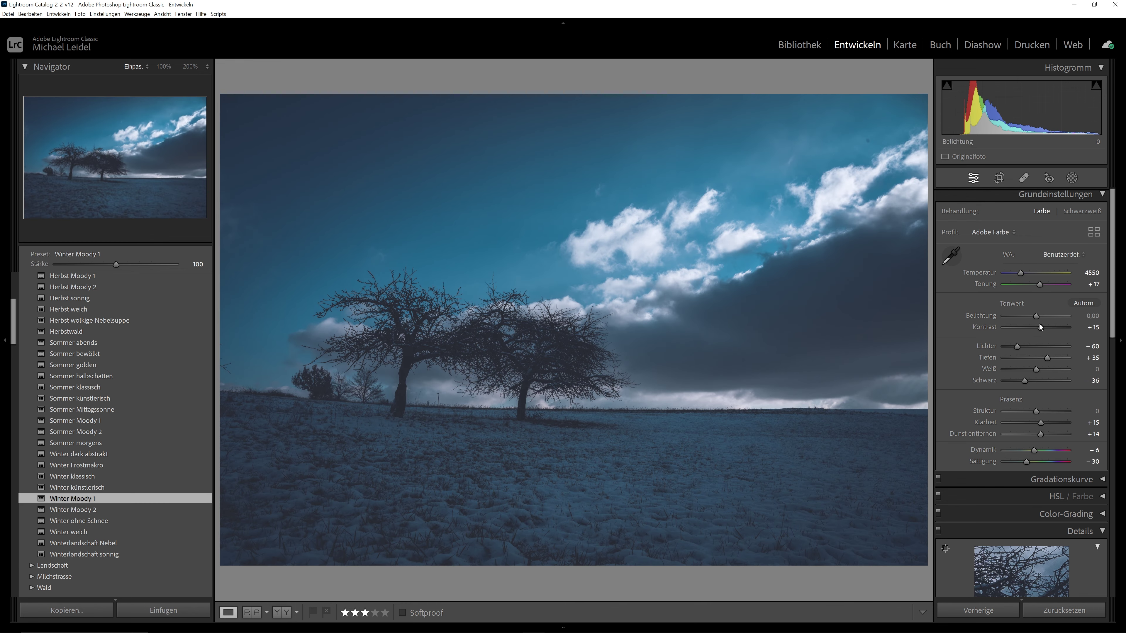
pyautogui.moveTo(1035, 317); pyautogui.dragTo(1037, 317)
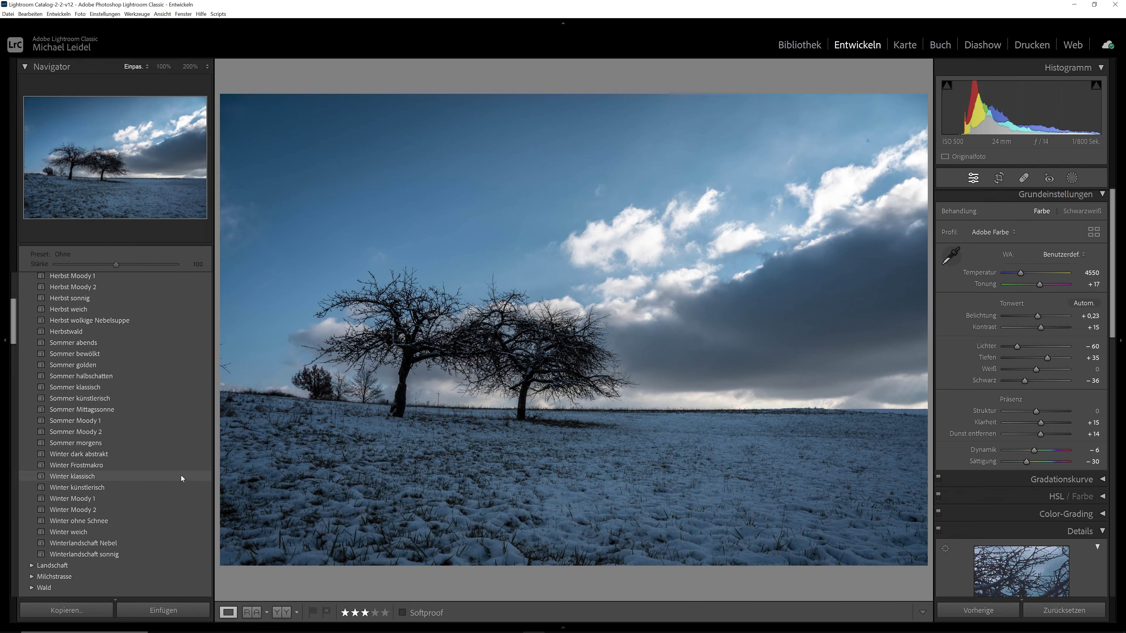
pyautogui.click(182, 477)
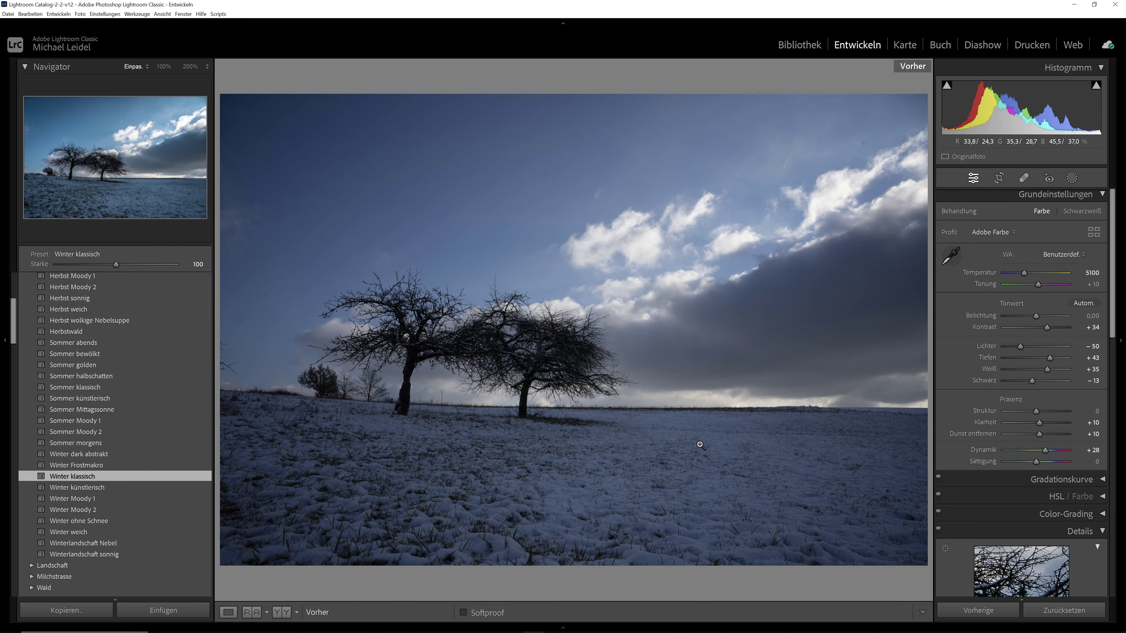
pyautogui.press('\\')
pyautogui.press('\\')
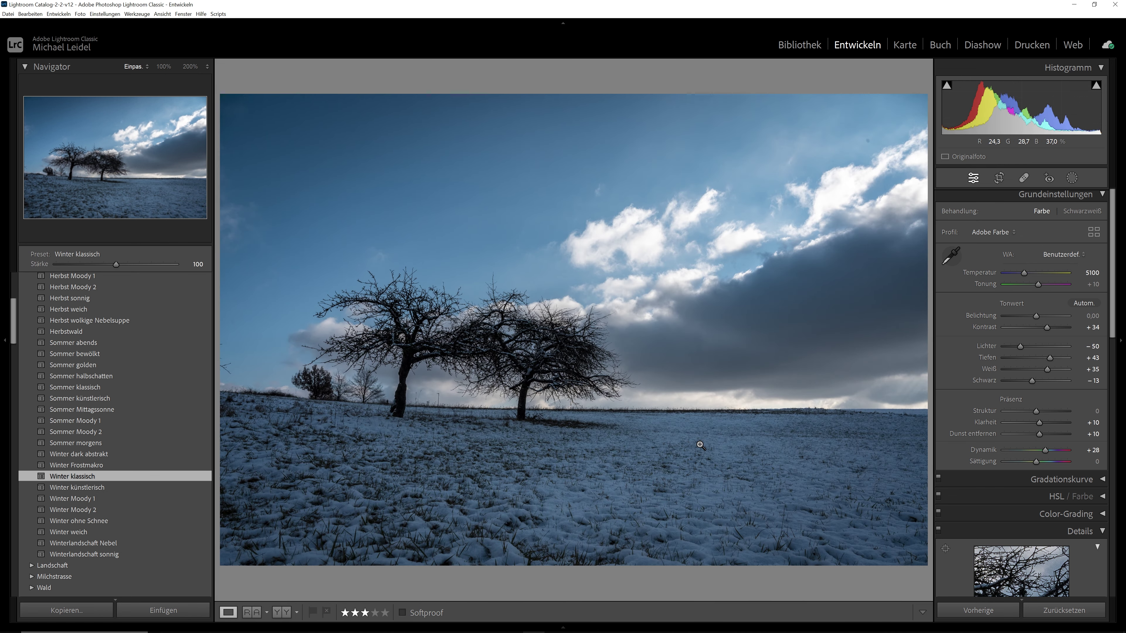
pyautogui.press('Right')
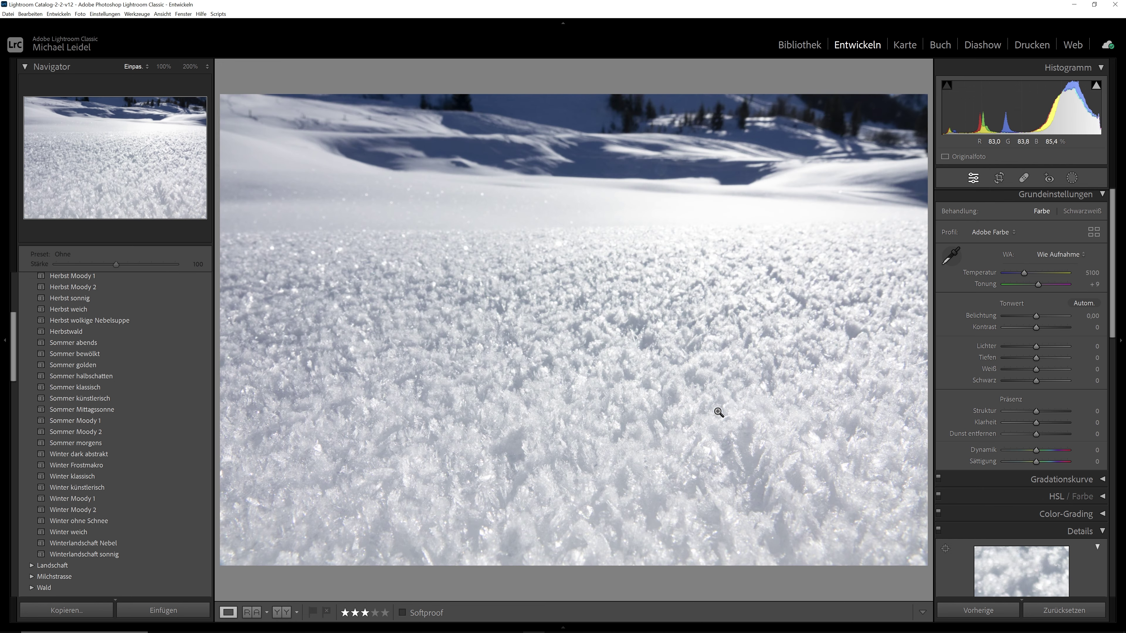
# Step: Give the snow-crystal close-up the Winter Frostmakro look
pyautogui.click(171, 465)
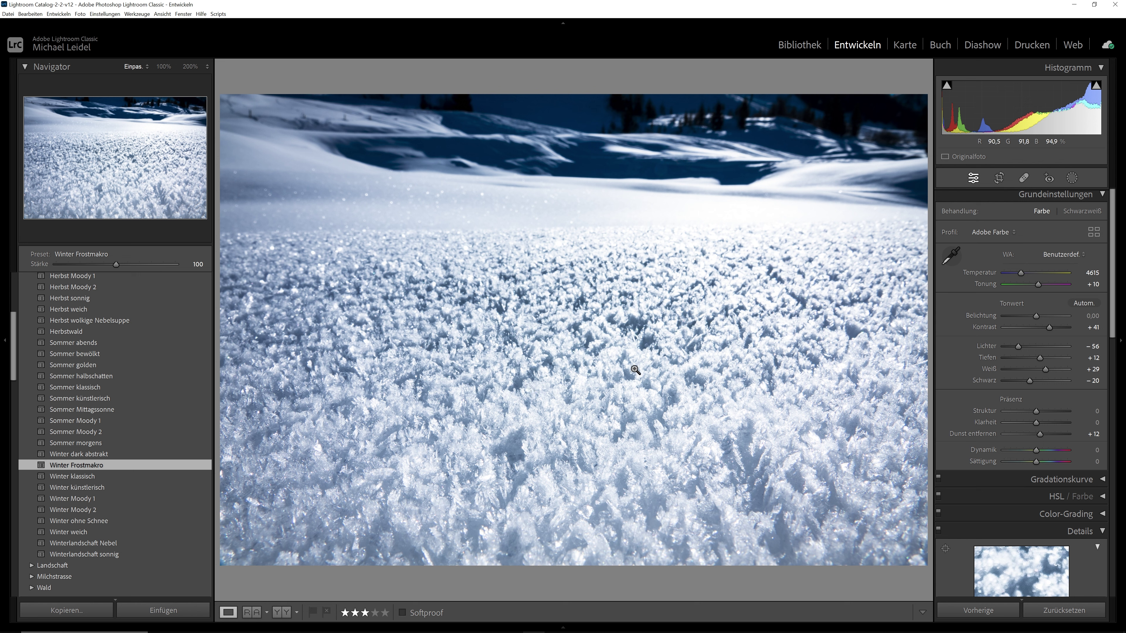
pyautogui.press('Right')
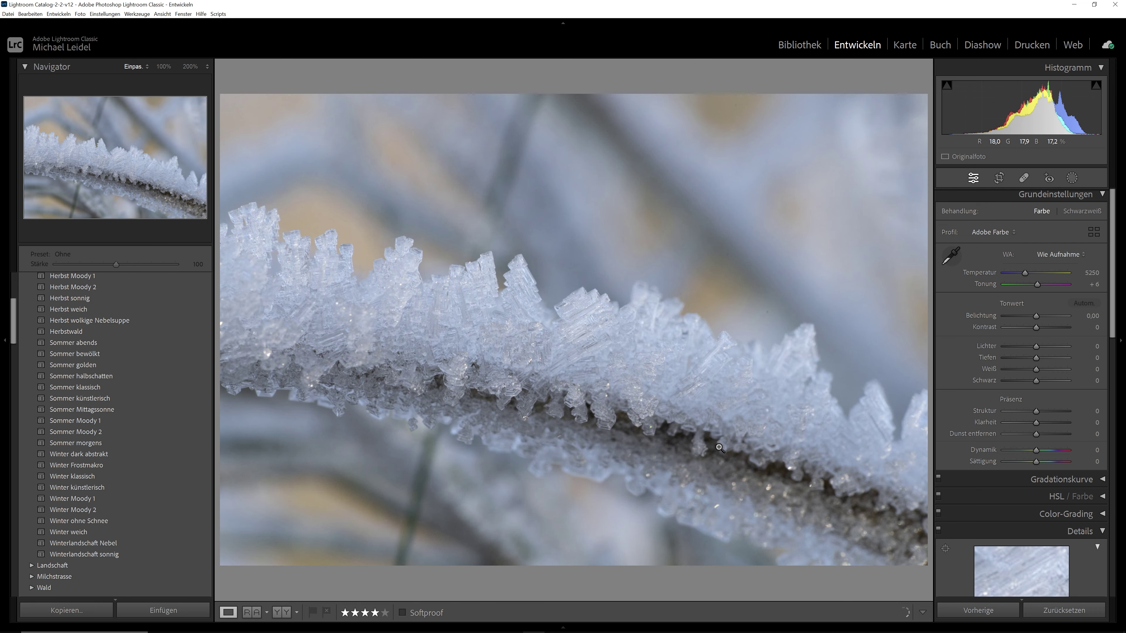
# Step: Try Winter Frostmakro, then switch to Sommer Moody 2 with contrast +63 and exposure -0,41
pyautogui.click(136, 466)
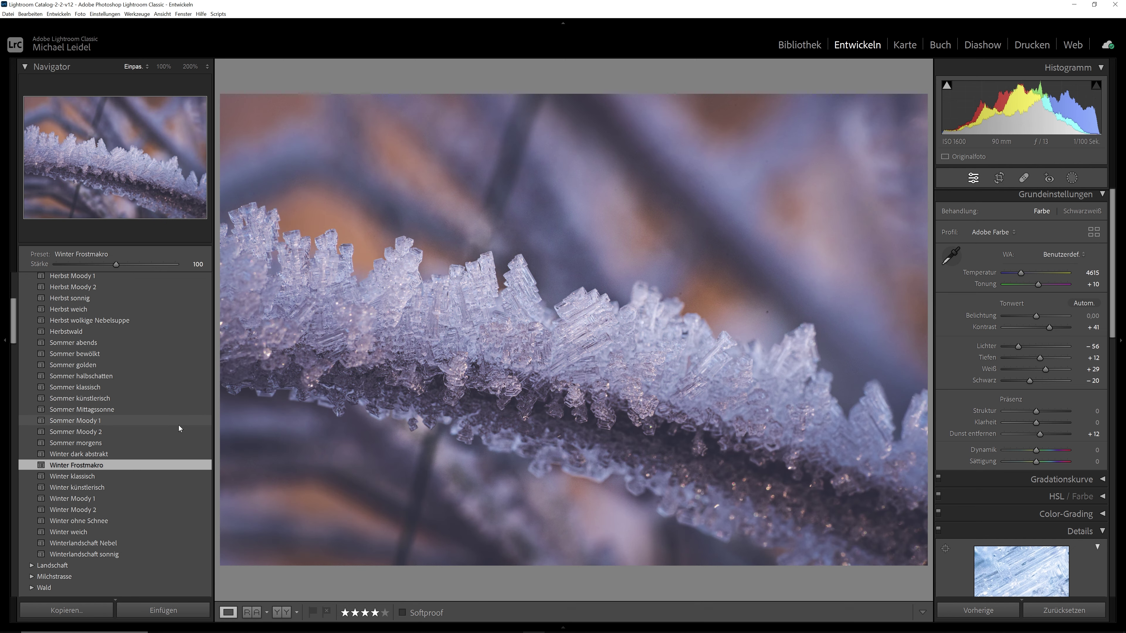
pyautogui.click(176, 431)
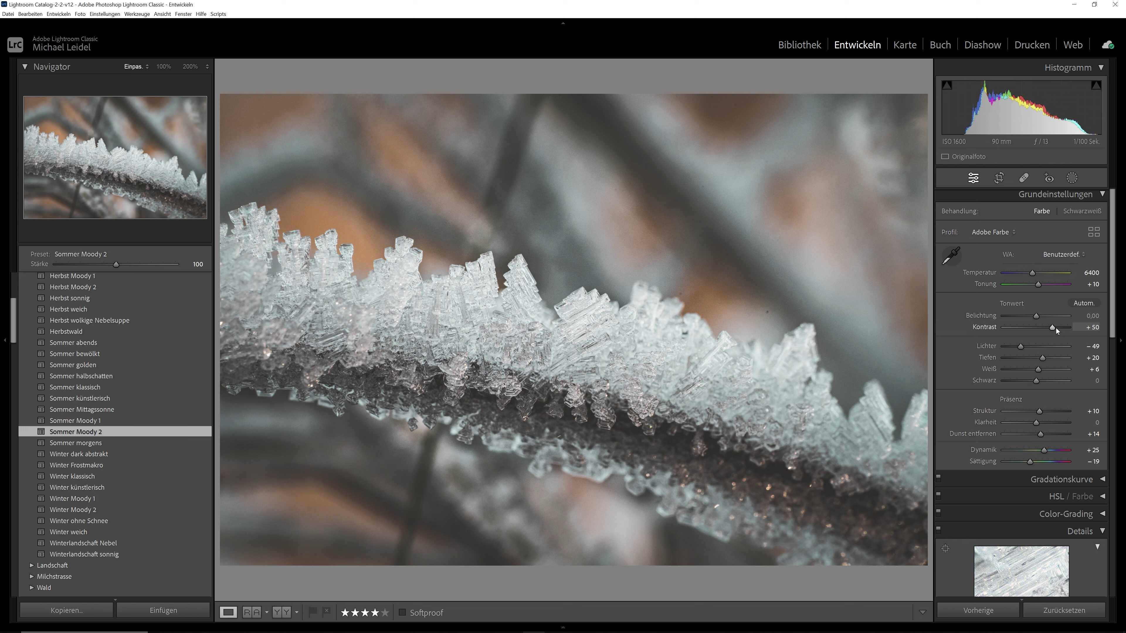
pyautogui.moveTo(1051, 329); pyautogui.dragTo(1034, 320)
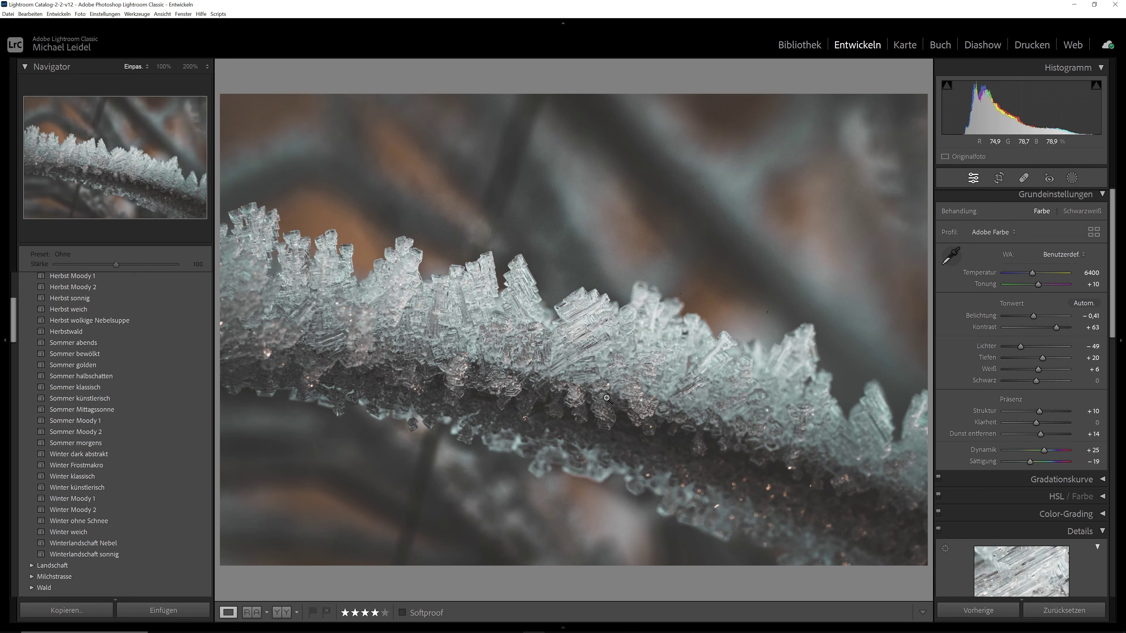